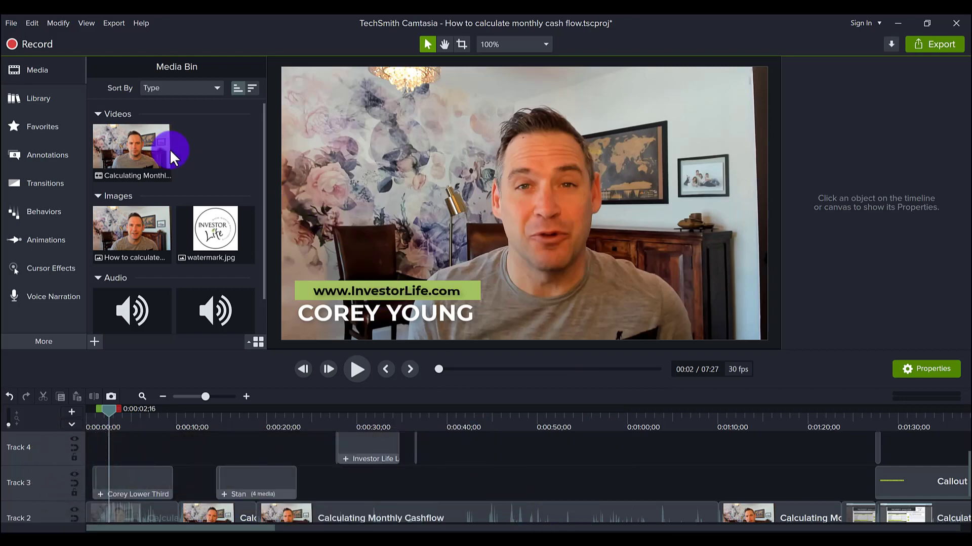
- Open the Camtasia 2021 library and scroll its Lower Thirds folder down to the Stan template
click(32, 101)
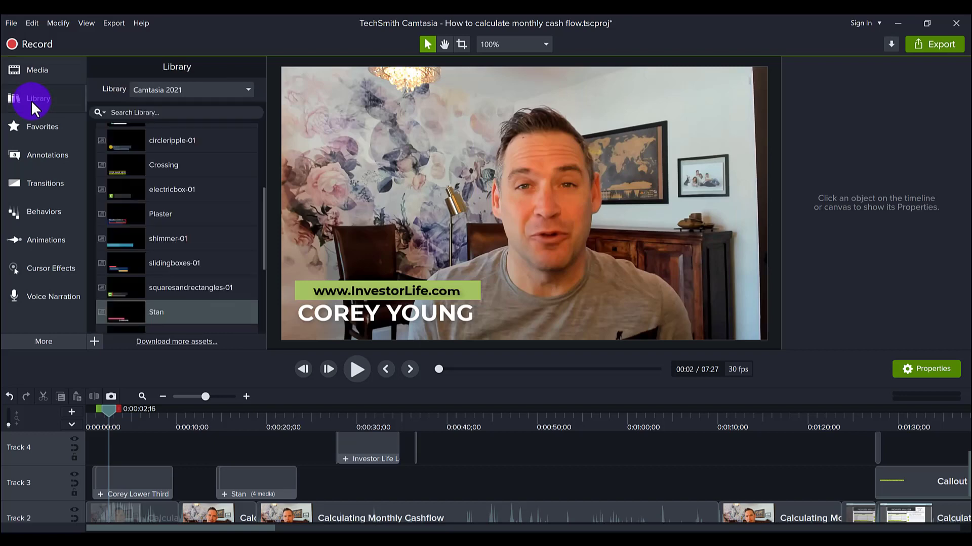
click(187, 89)
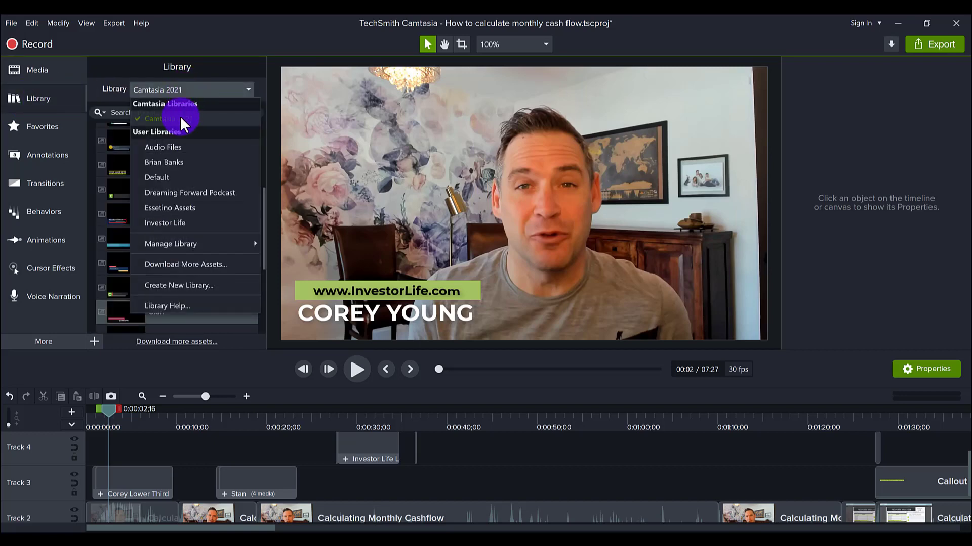
click(158, 117)
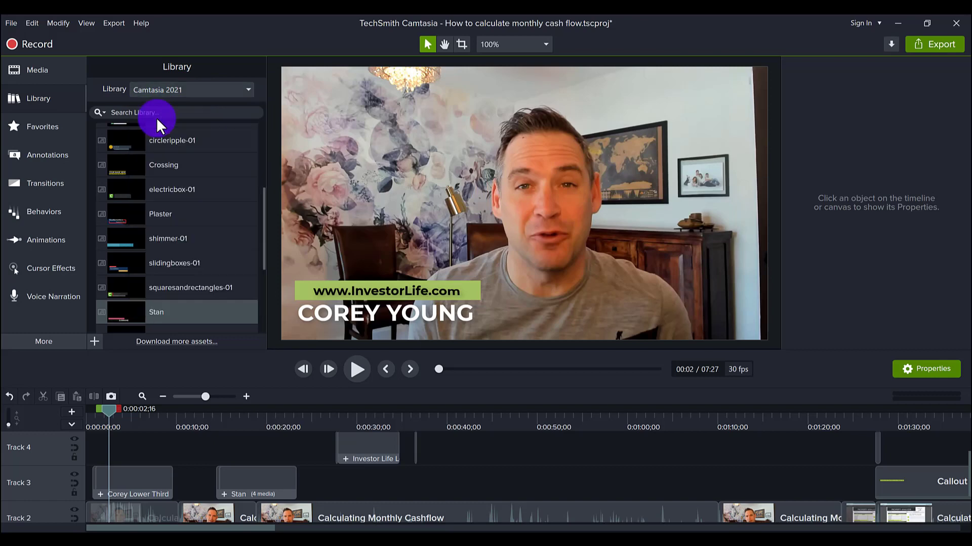
scroll(232, 233, up, 4)
scroll(184, 232, up, 2)
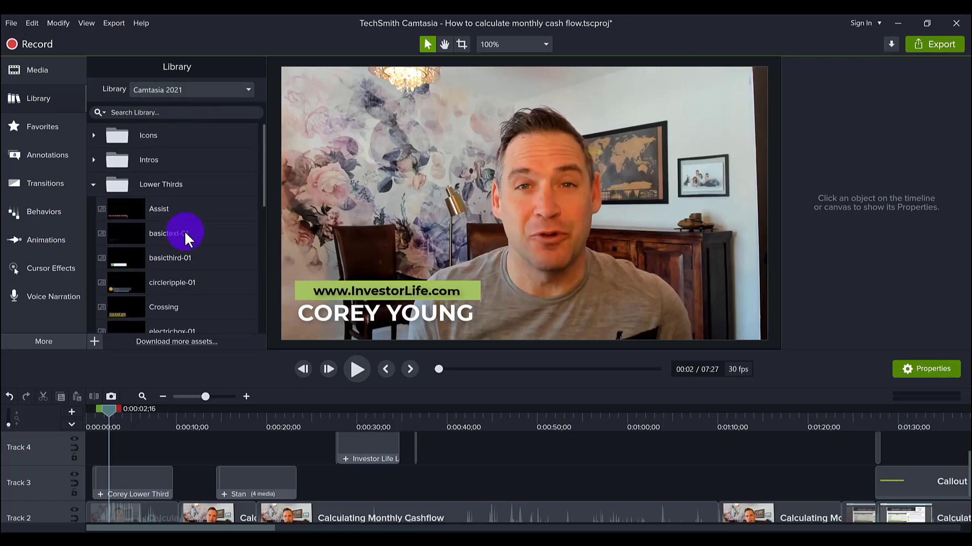
click(94, 185)
click(93, 186)
scroll(177, 239, down, 4)
scroll(178, 238, down, 5)
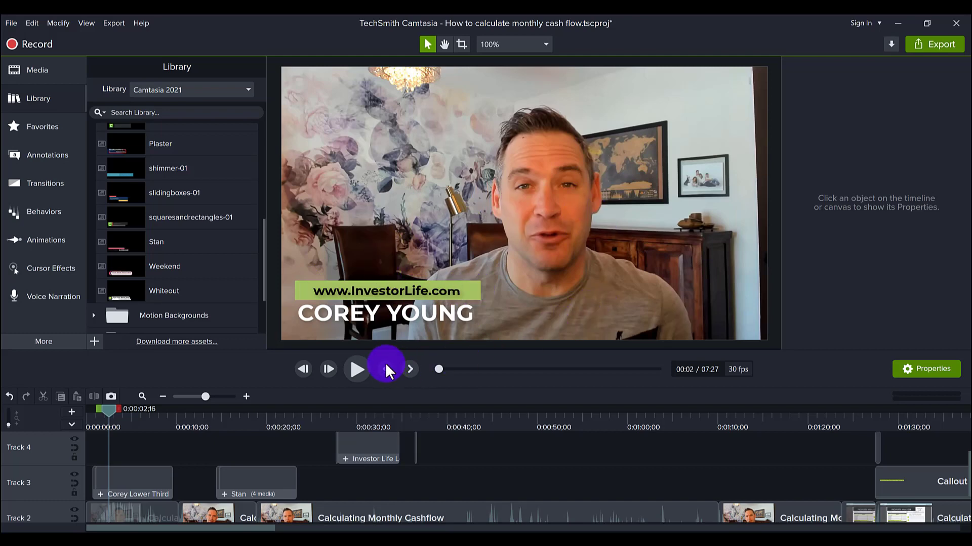
click(241, 417)
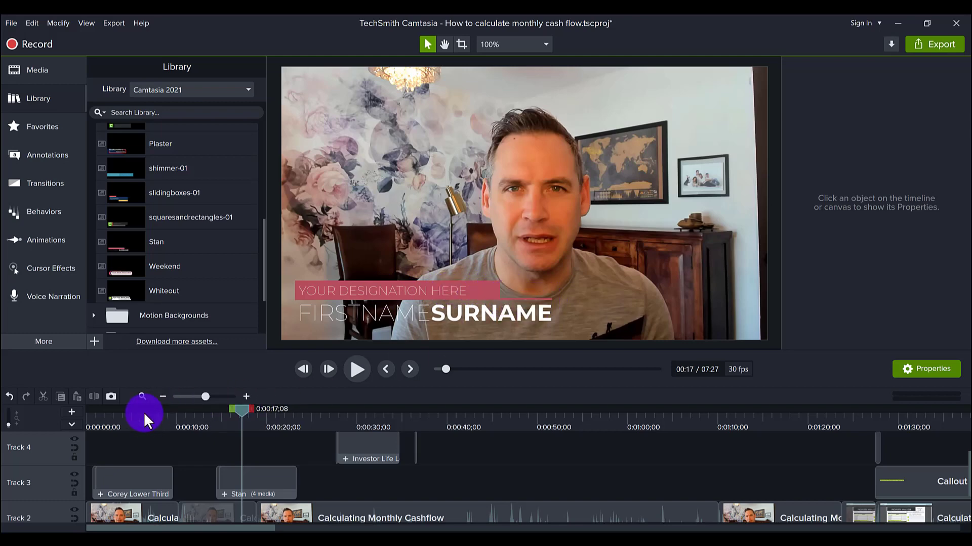
click(138, 424)
drag(138, 424, 107, 418)
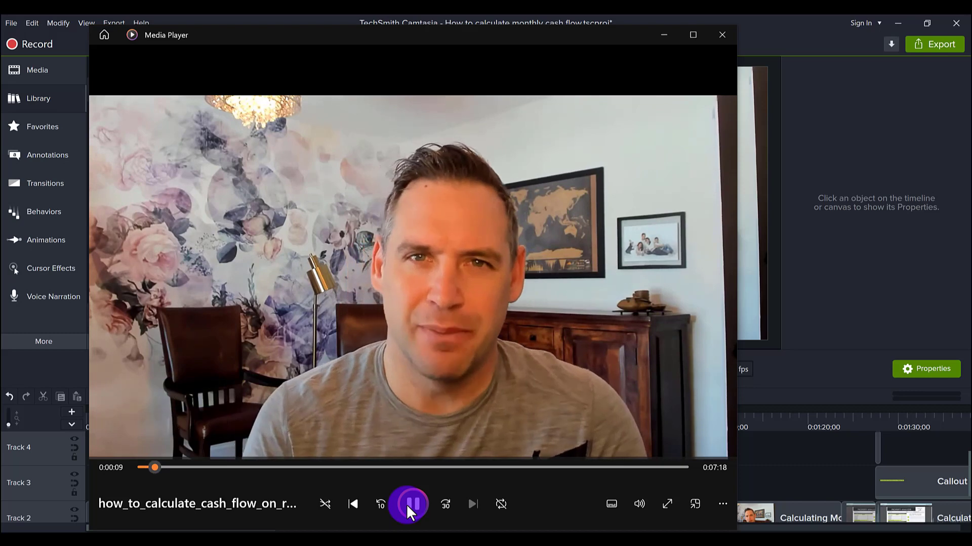
click(406, 504)
click(660, 34)
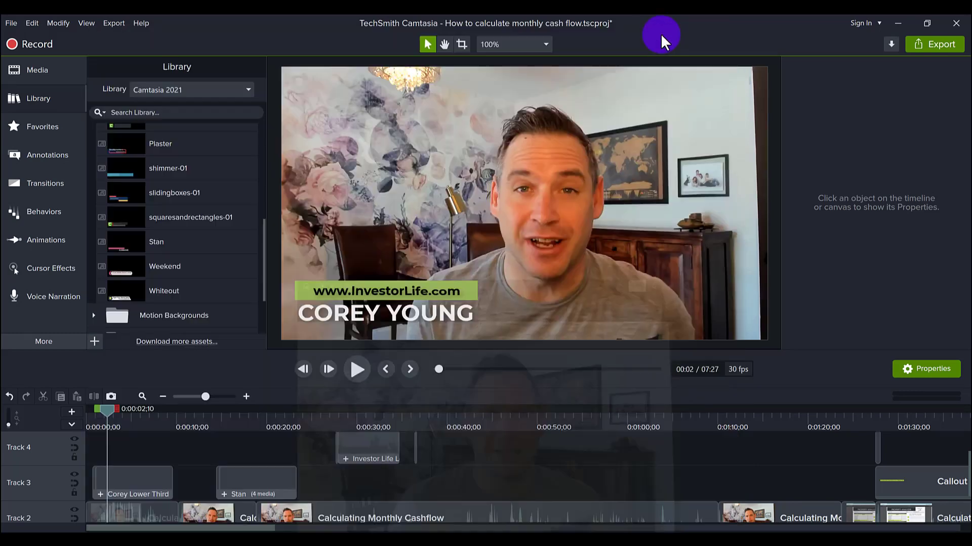
- Put the playhead at about 0:00:18 to preview Stan's FIRSTNAME SURNAME placeholder text
click(237, 413)
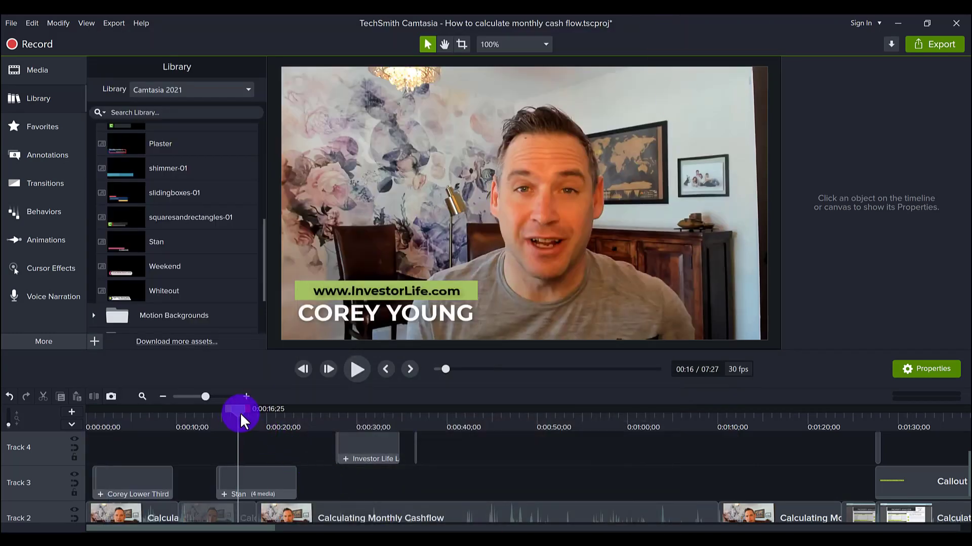
click(108, 419)
click(250, 418)
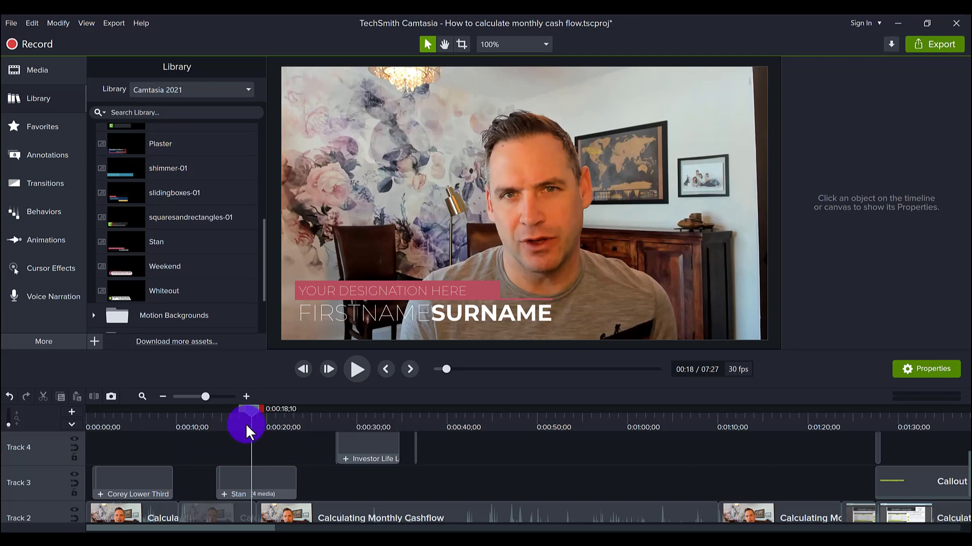
click(243, 478)
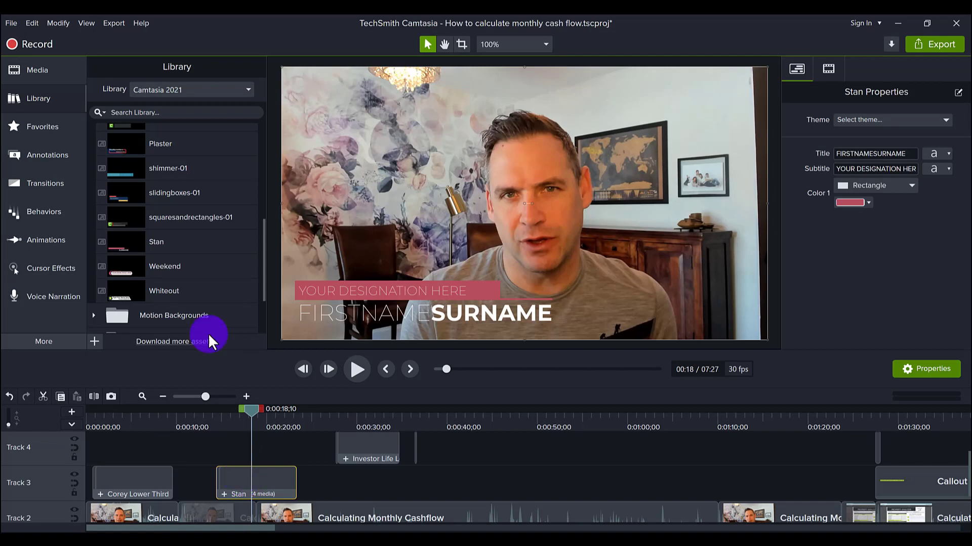
scroll(183, 261, up, 5)
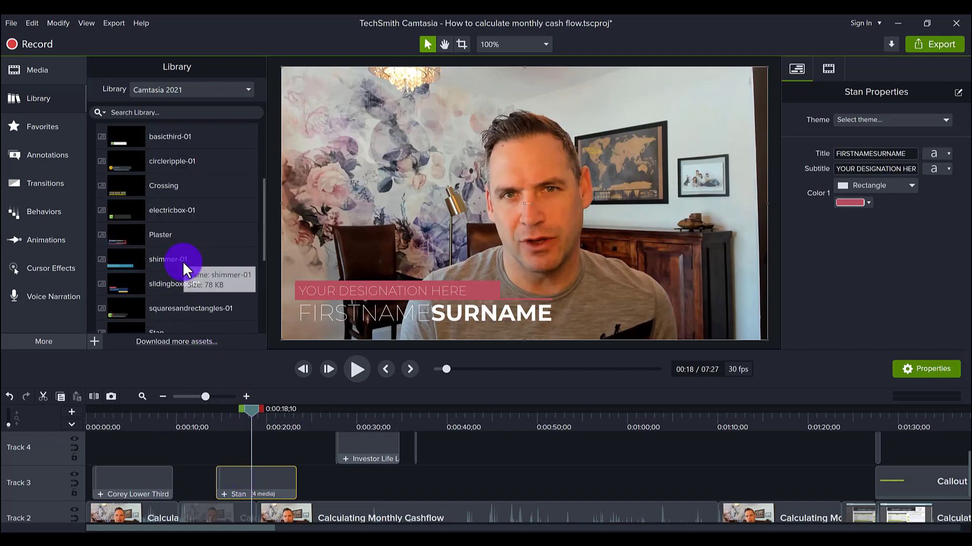
scroll(183, 261, up, 5)
scroll(190, 269, down, 5)
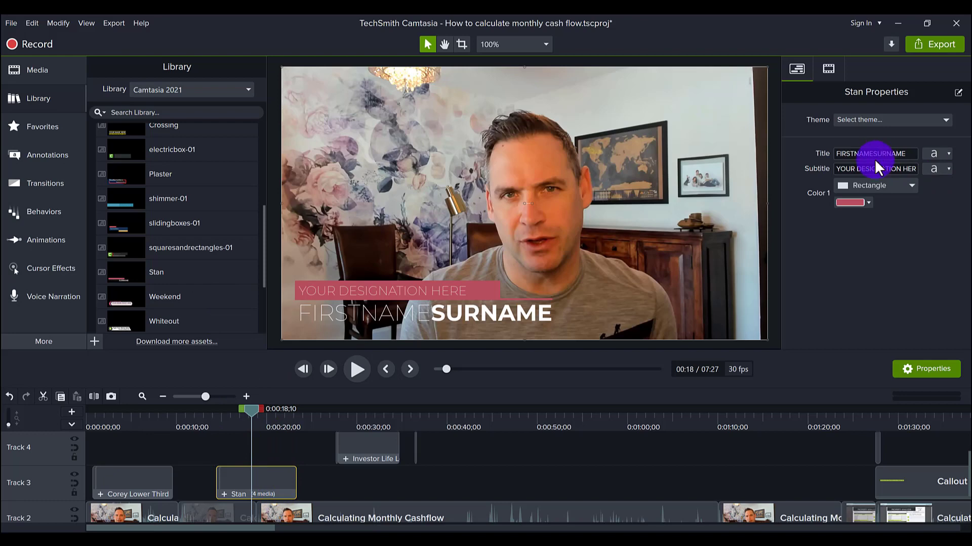
double_click(909, 154)
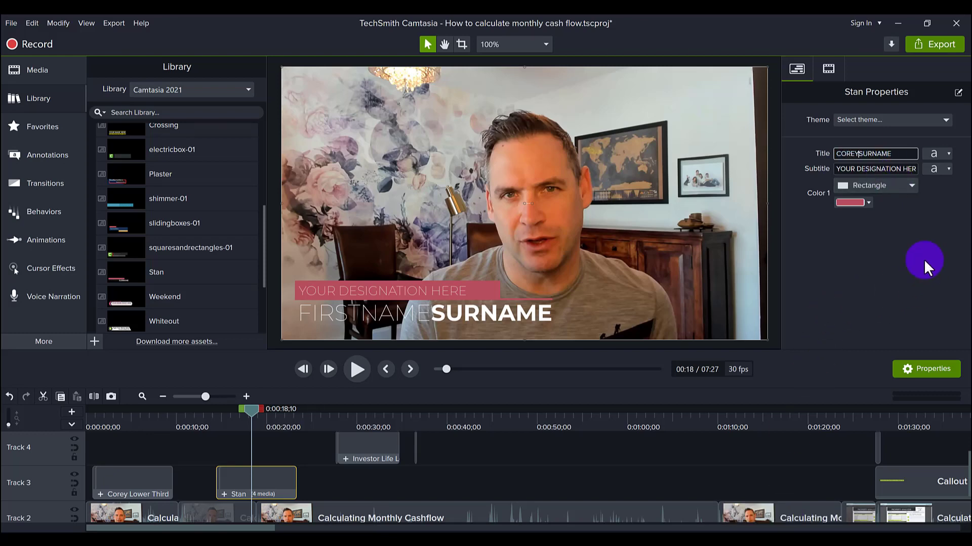
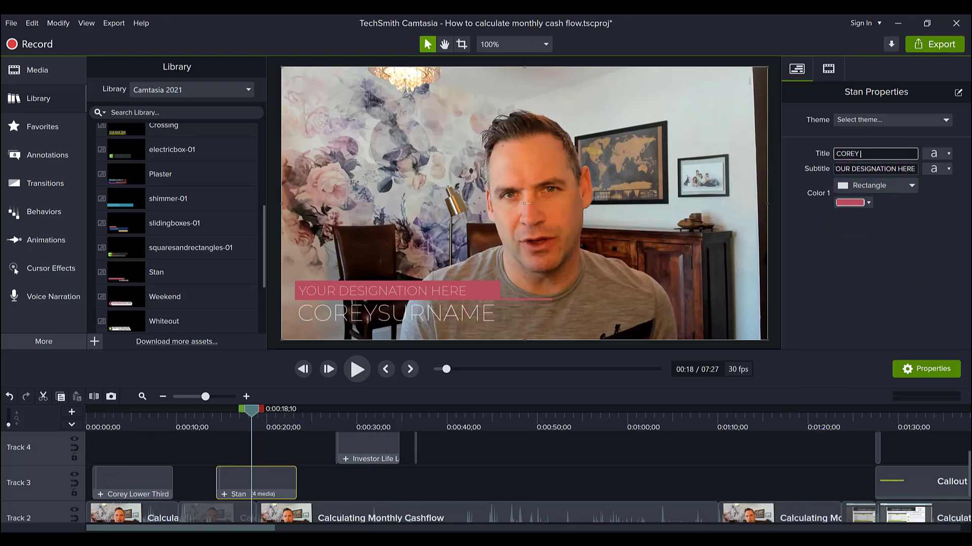
click(812, 276)
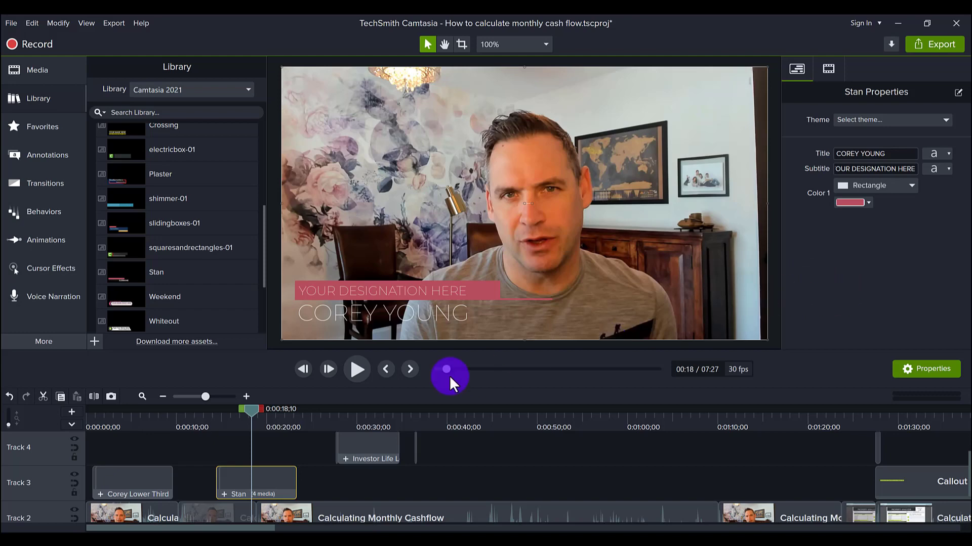
click(134, 422)
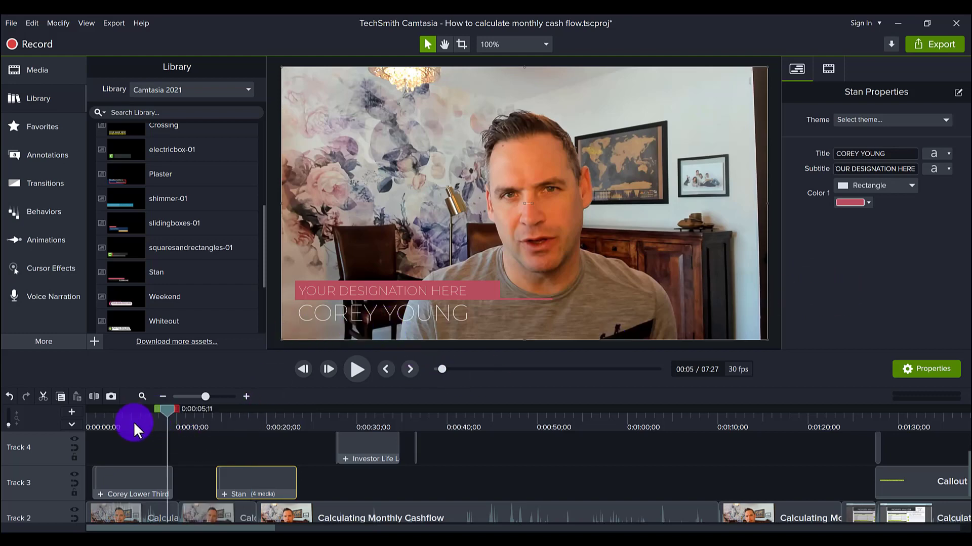
click(101, 426)
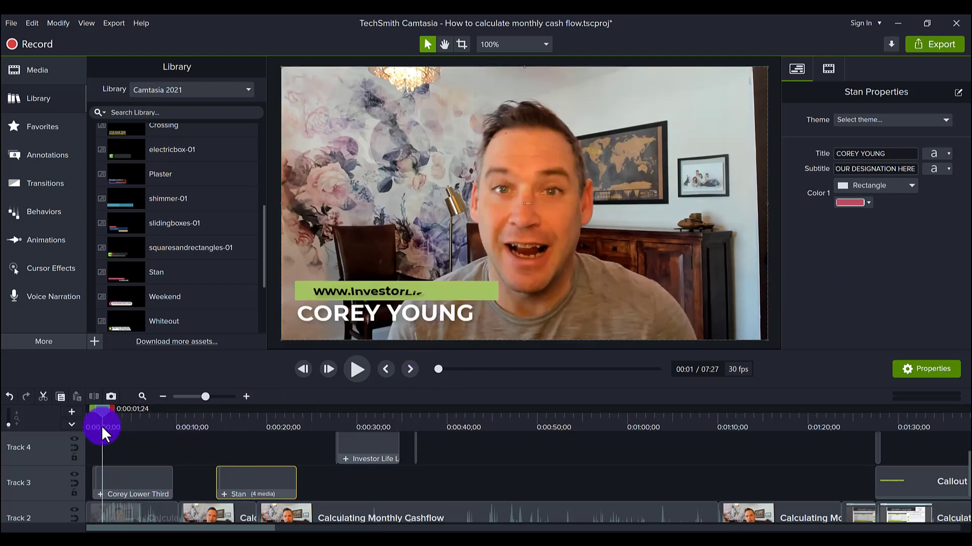
click(244, 418)
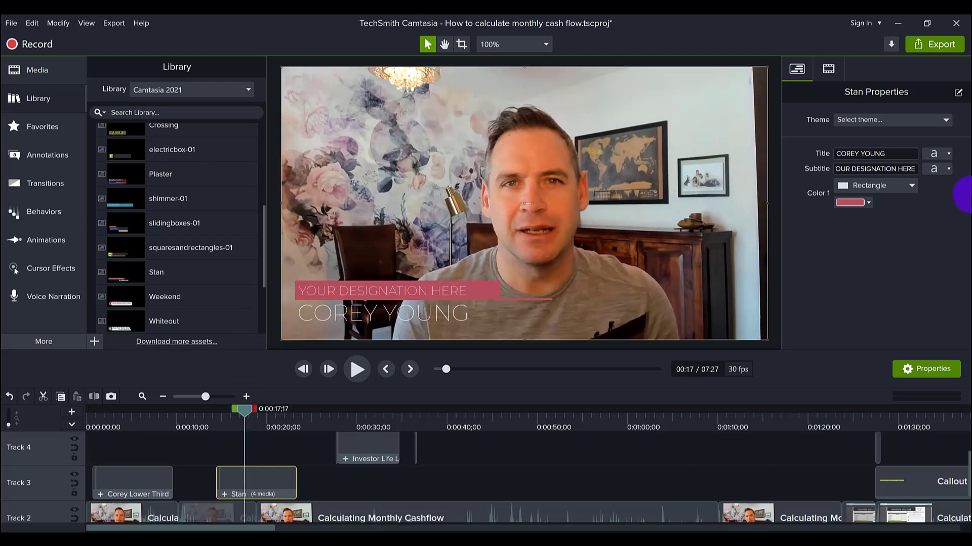
- Change the Stan title's font style from Montserrat Regular to Bold
click(946, 154)
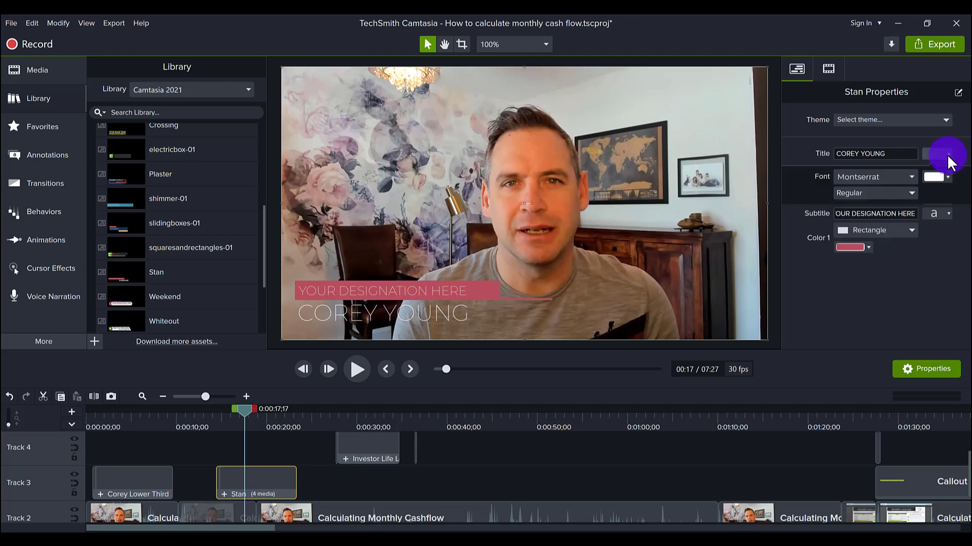
click(891, 193)
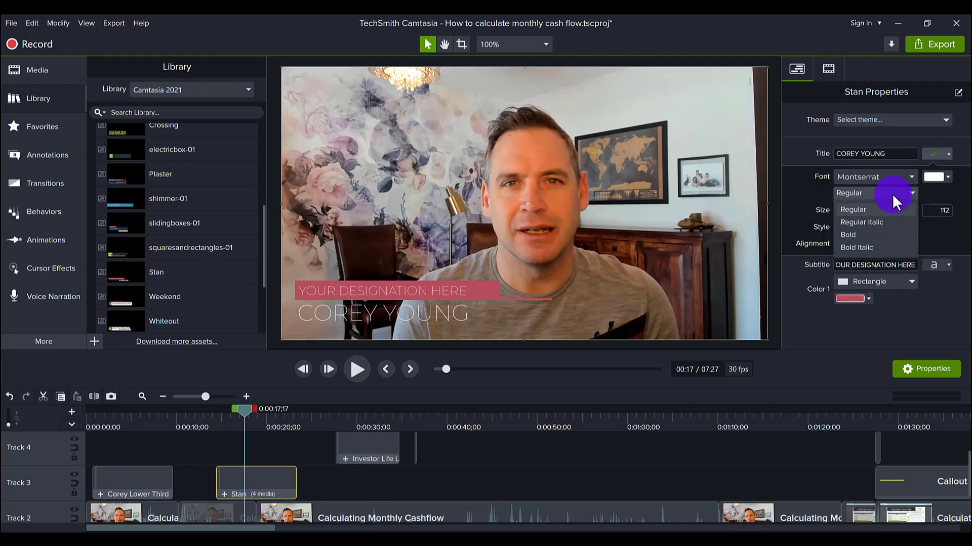
click(869, 236)
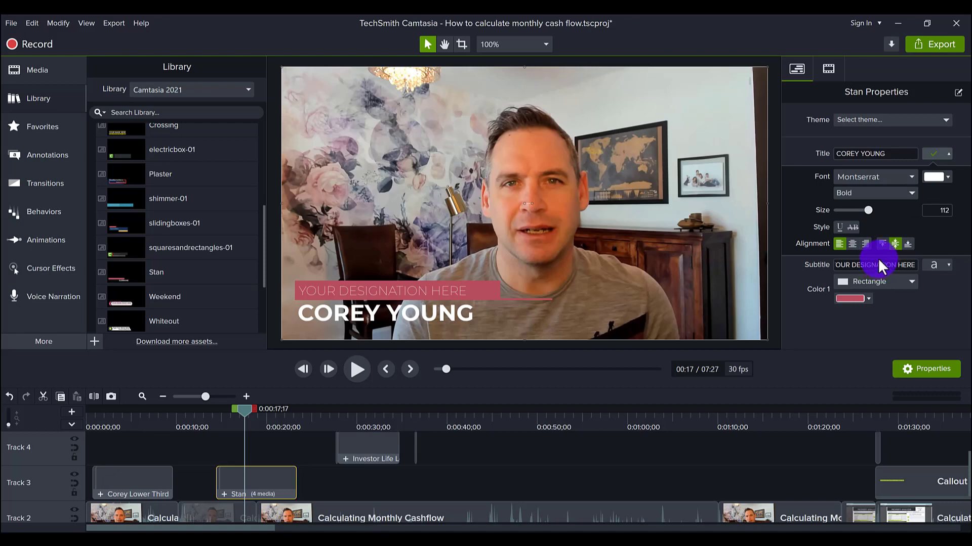
click(945, 153)
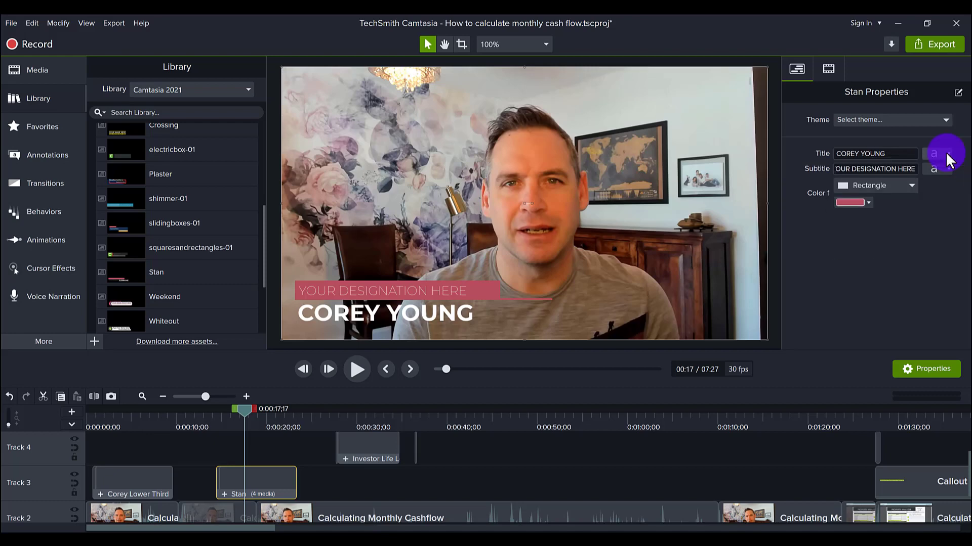
- Change the bar's Color 1 from #5FB44E to the lighter green #89DA61
click(867, 202)
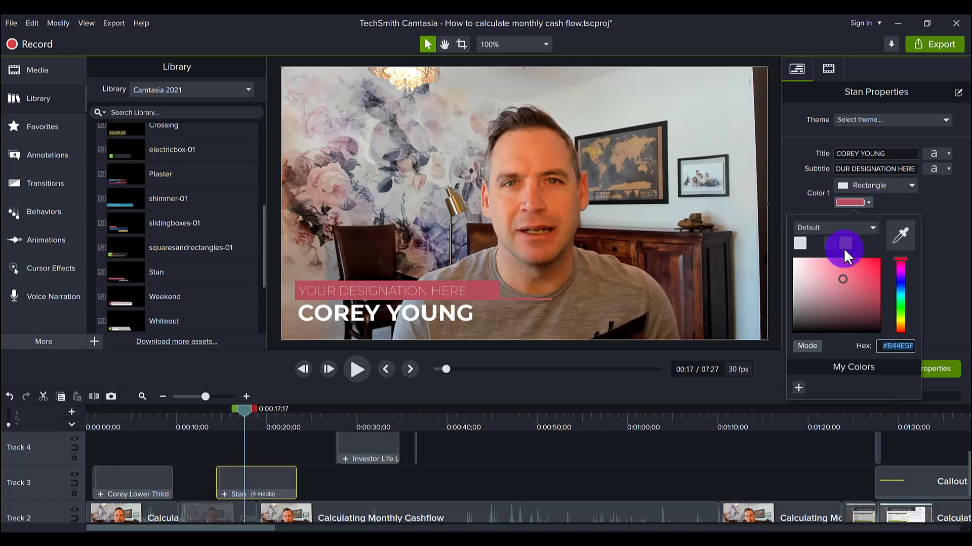
click(902, 310)
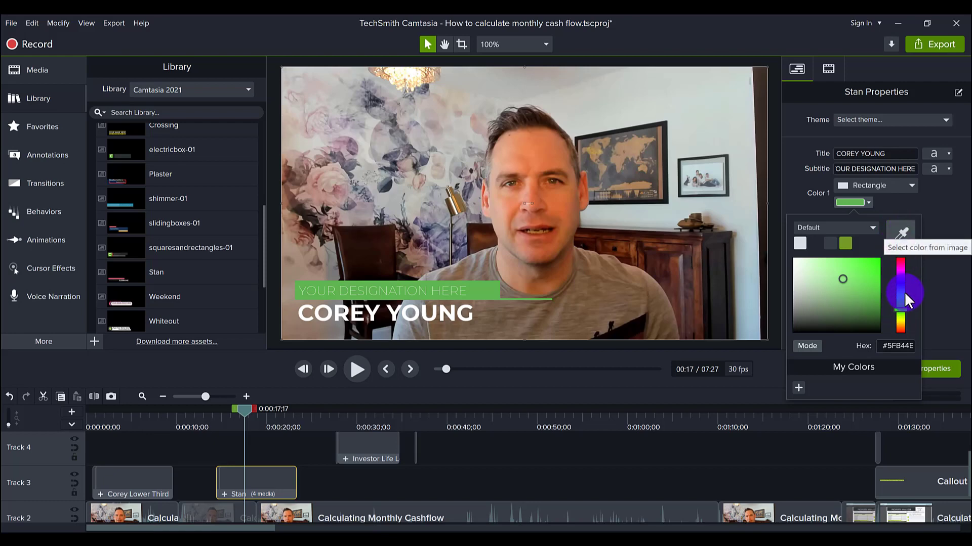
drag(903, 309, 901, 310)
click(842, 269)
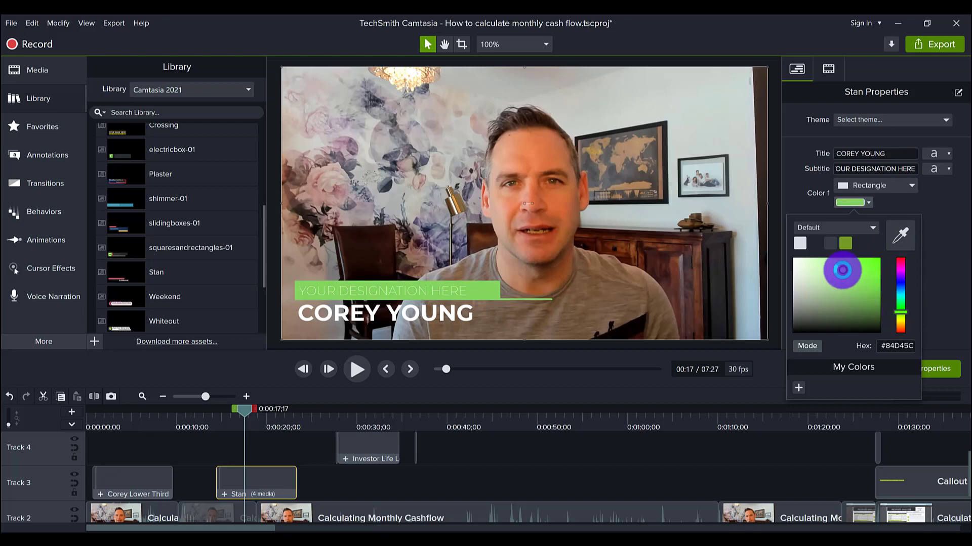
drag(841, 268, 840, 269)
click(949, 248)
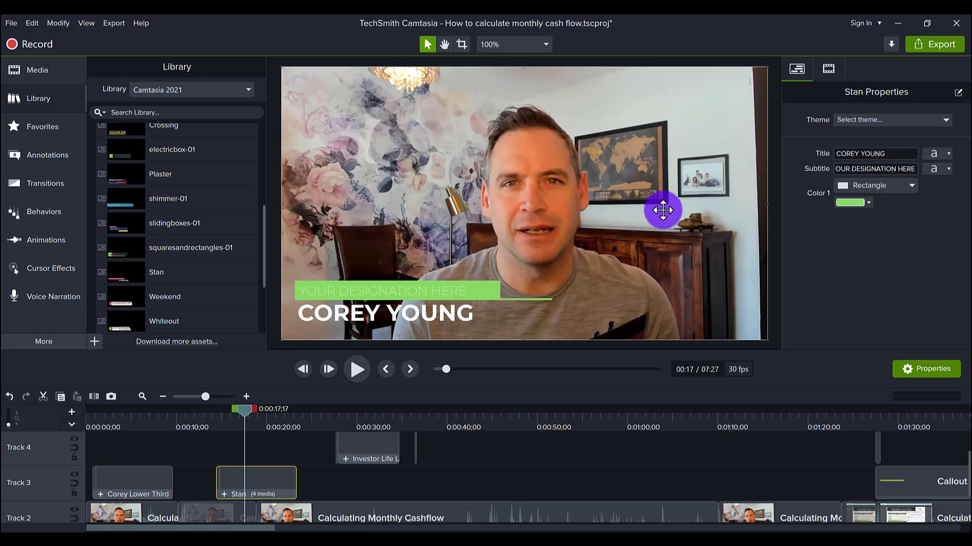
click(863, 169)
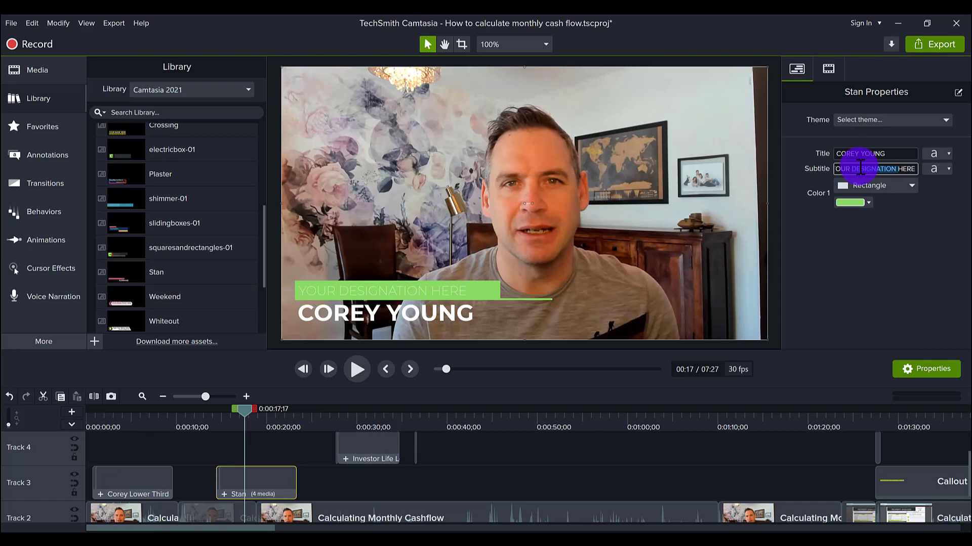
key(BackSpace)
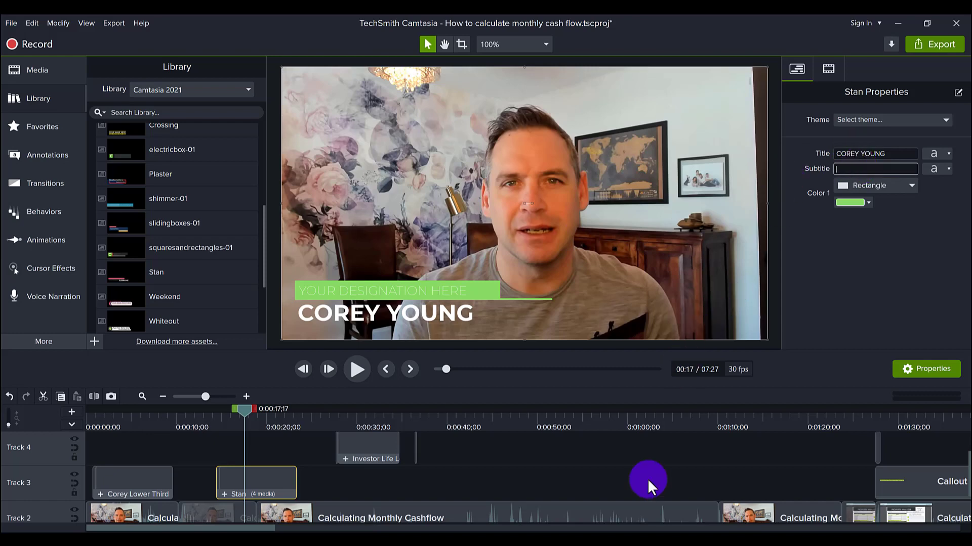
text(www.InvestorLife.com)
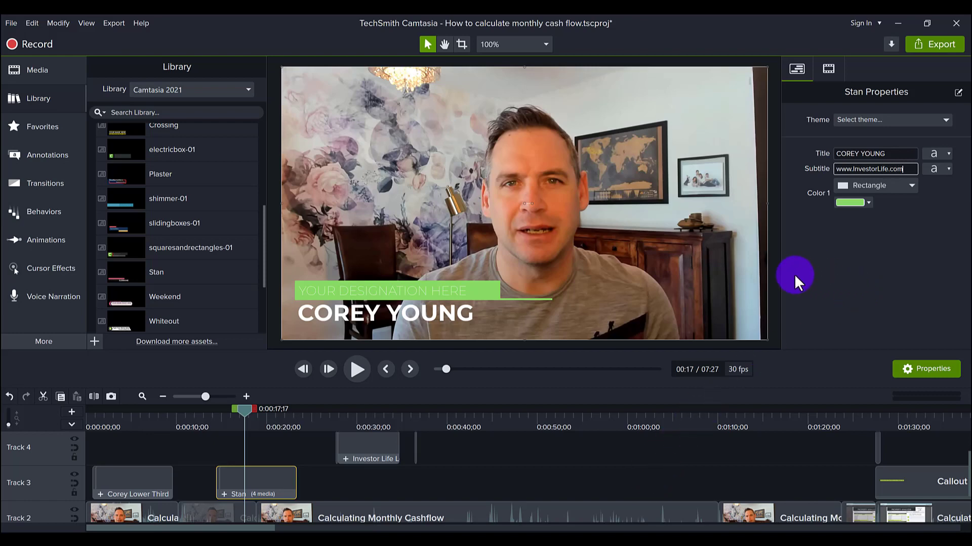
click(777, 280)
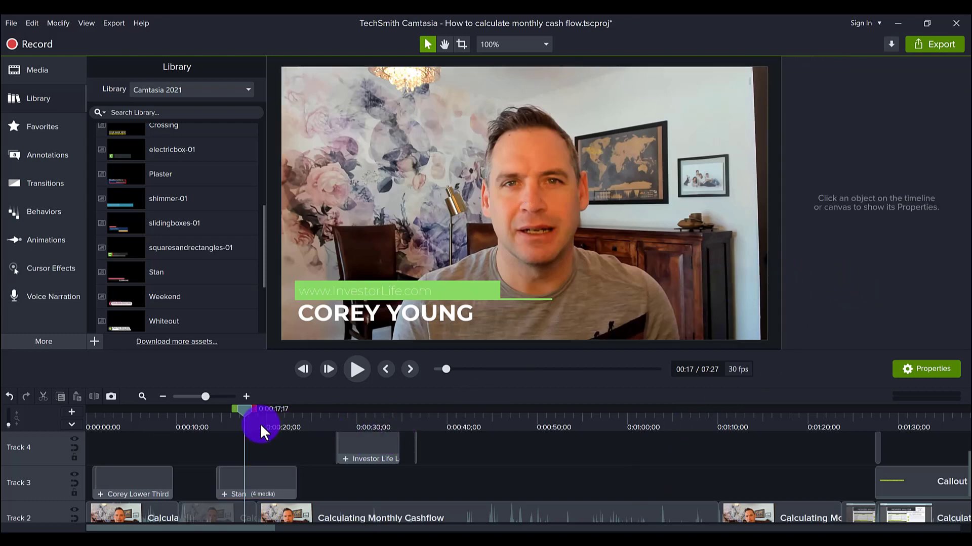
click(253, 478)
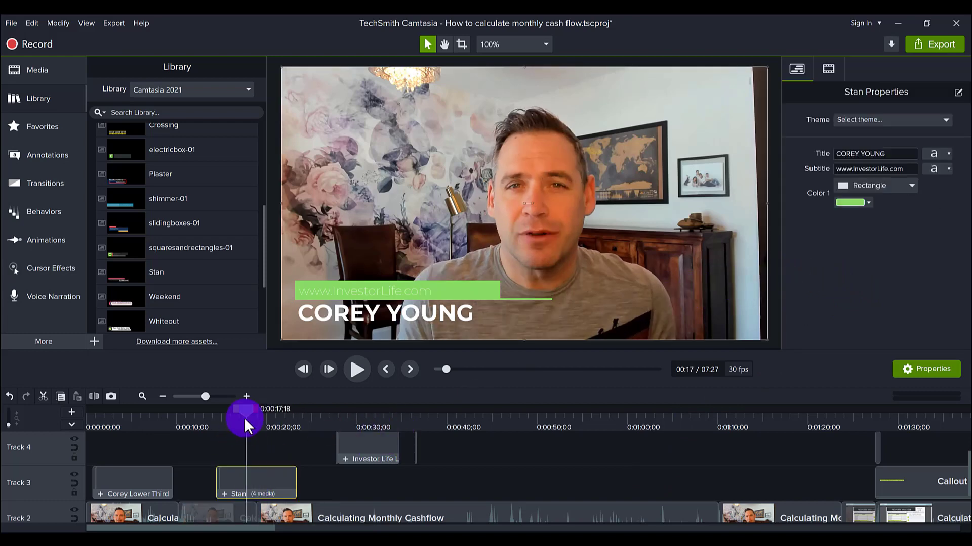
click(244, 417)
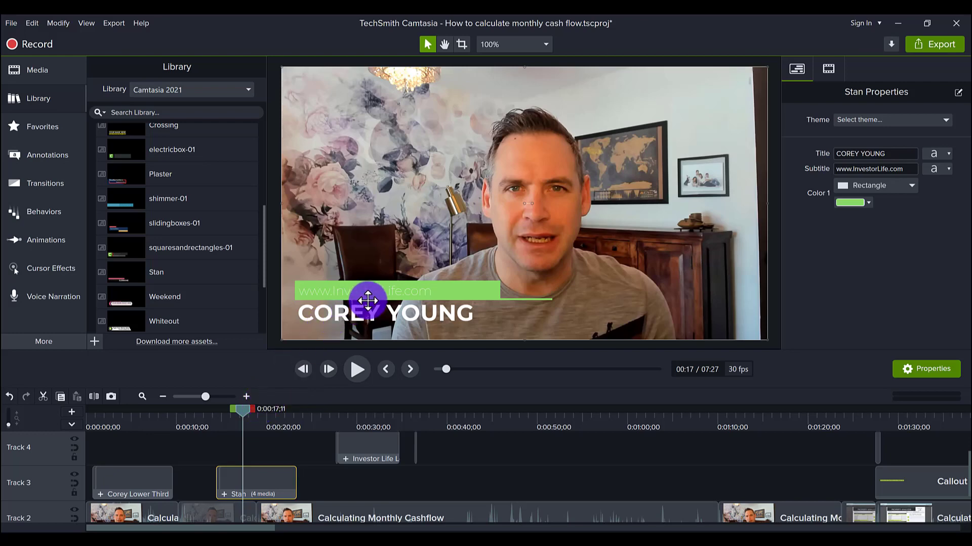
click(946, 169)
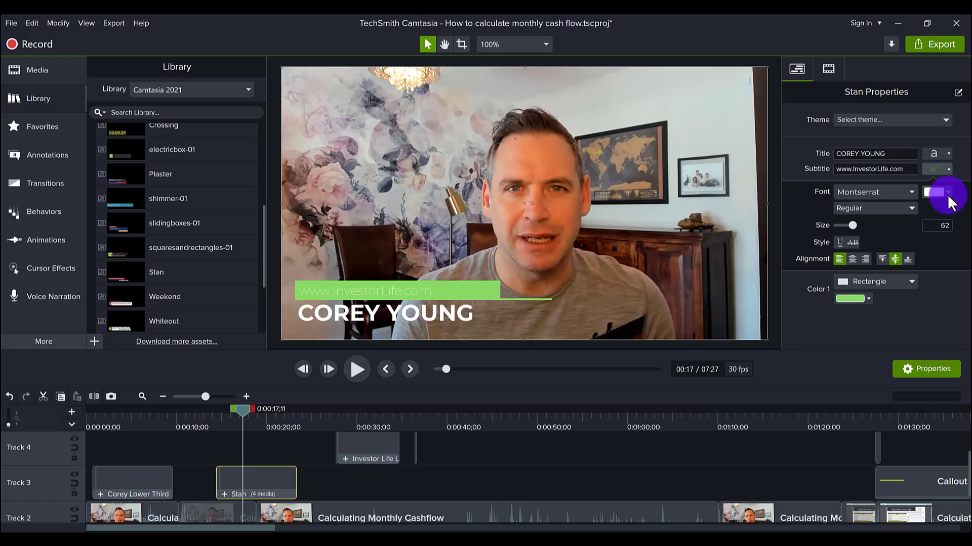
click(947, 192)
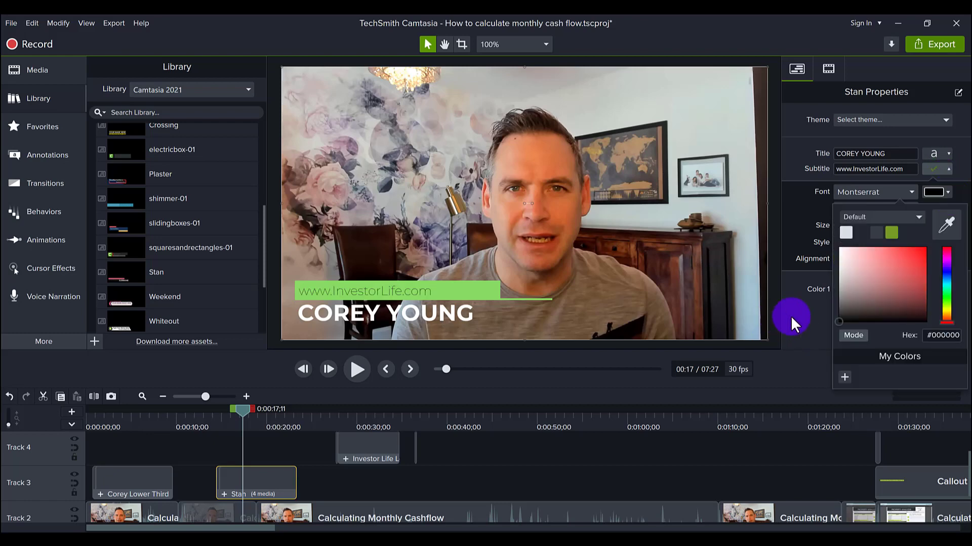
click(790, 316)
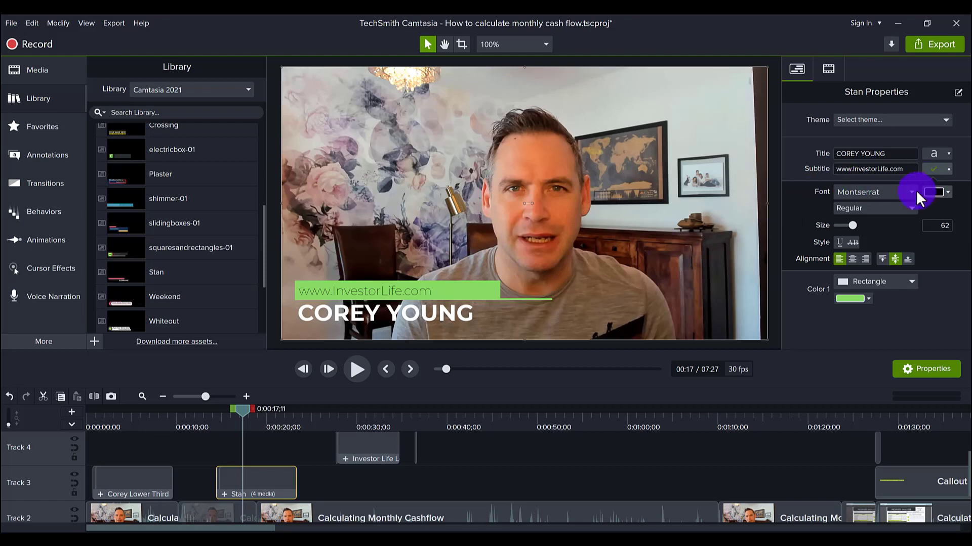
click(897, 206)
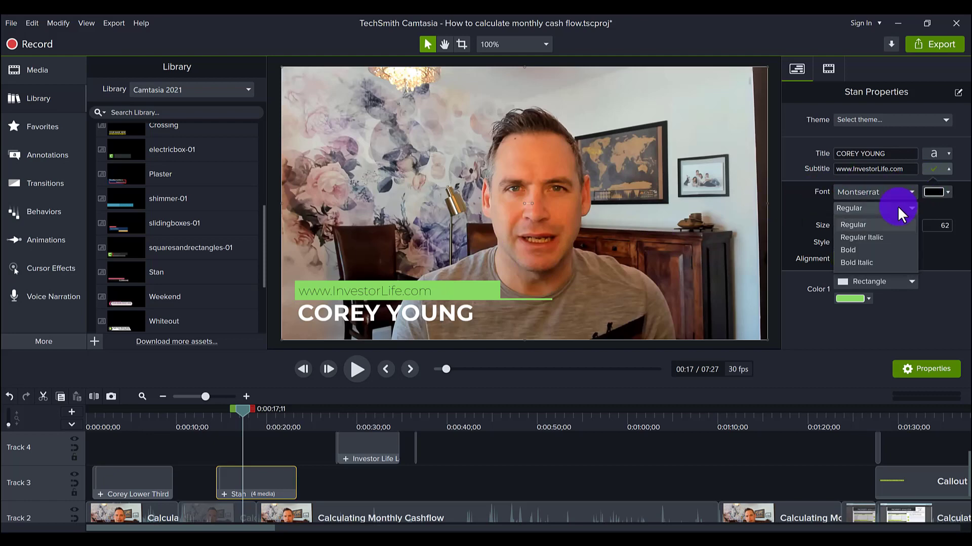
click(857, 250)
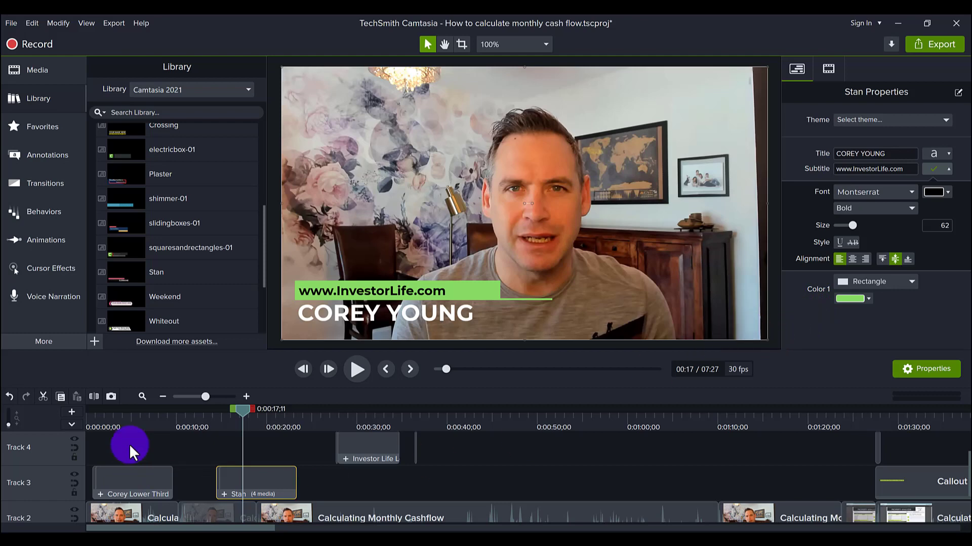
- Preview the lower third animating in, then open the Stan group to show its clips
click(135, 421)
drag(134, 421, 108, 418)
click(936, 175)
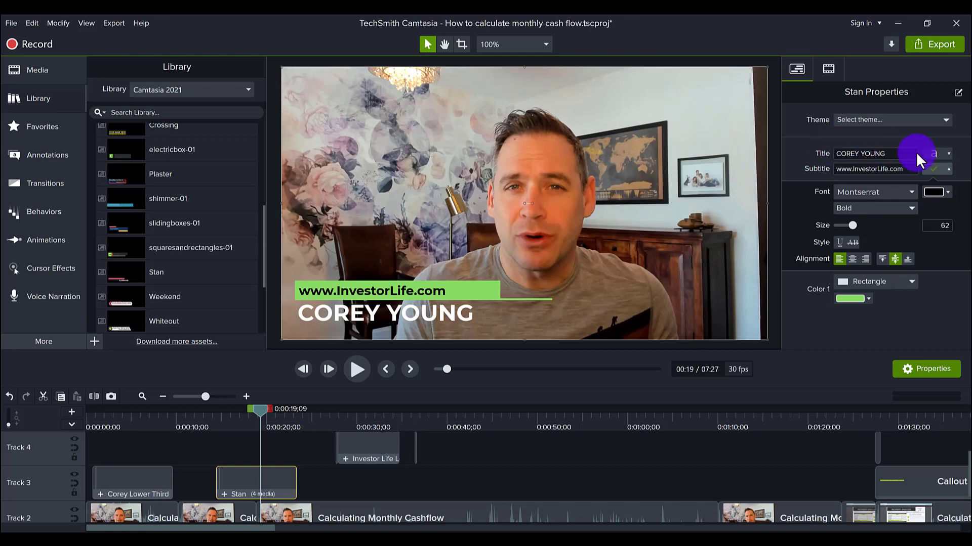
click(947, 171)
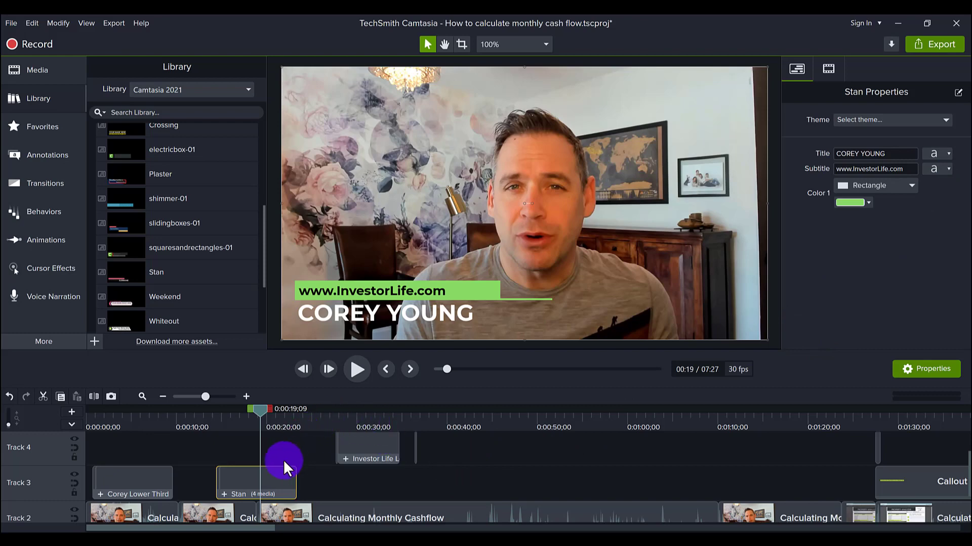
click(224, 494)
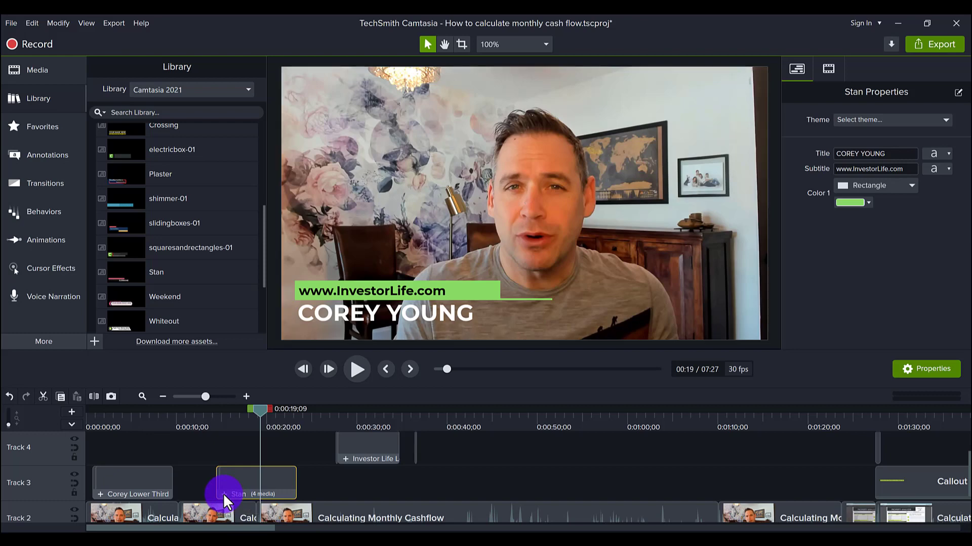
scroll(242, 483, down, 2)
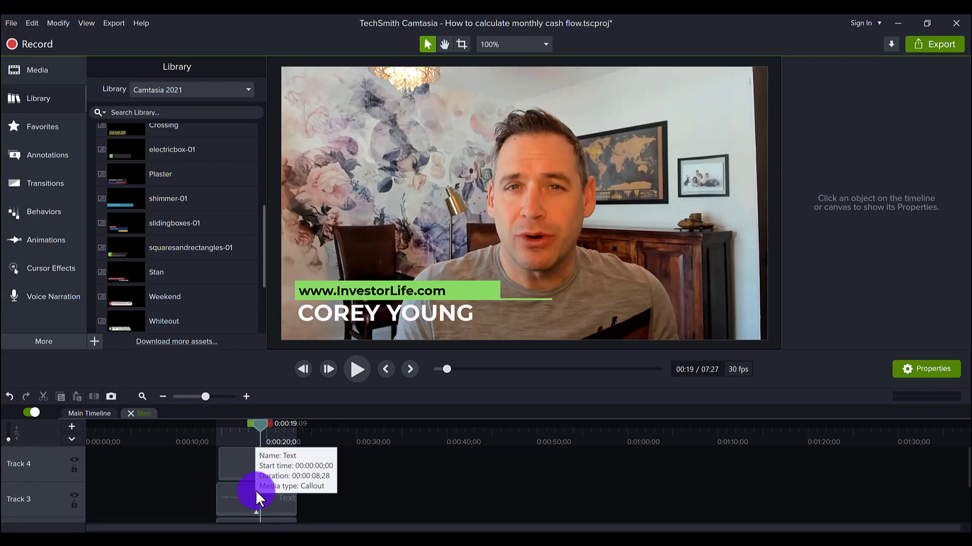
scroll(256, 489, up, 1)
scroll(247, 455, up, 1)
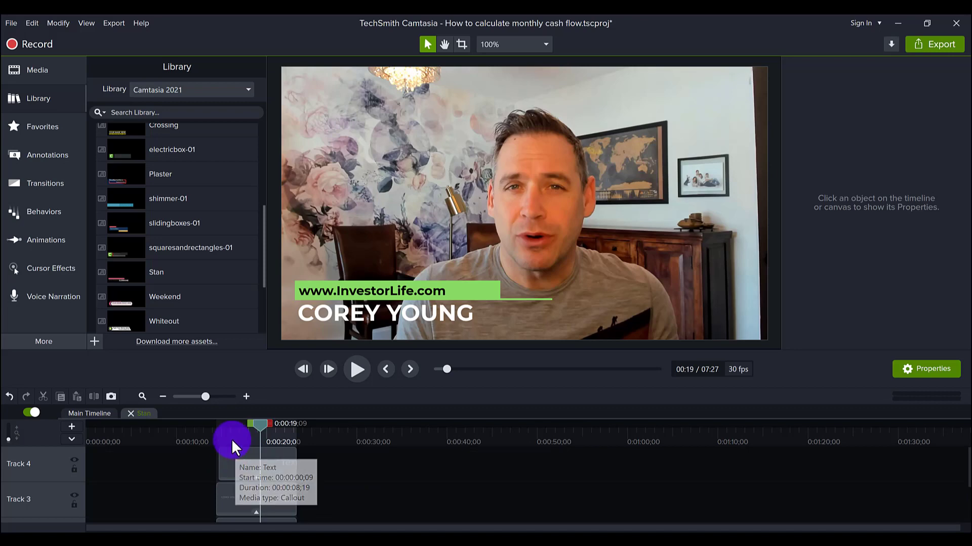
click(249, 466)
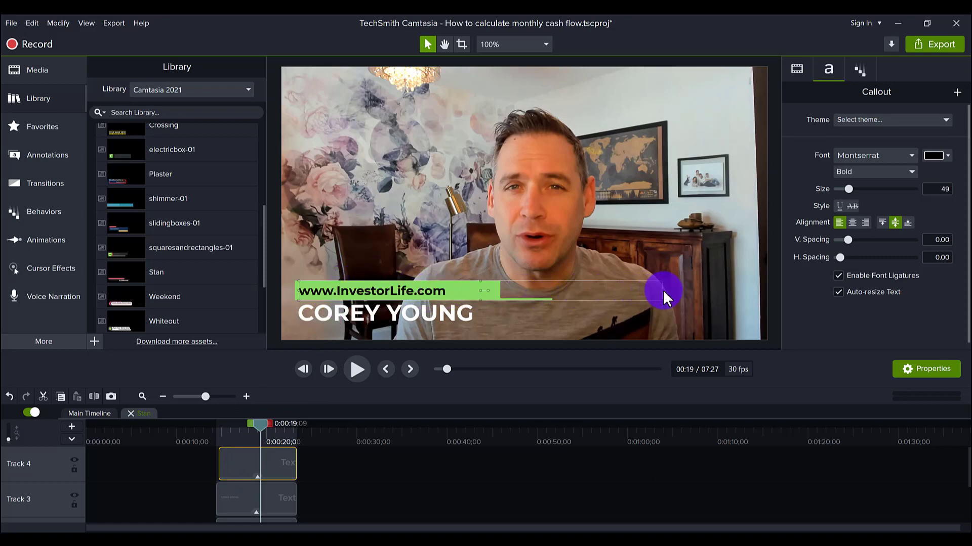
drag(662, 291, 451, 297)
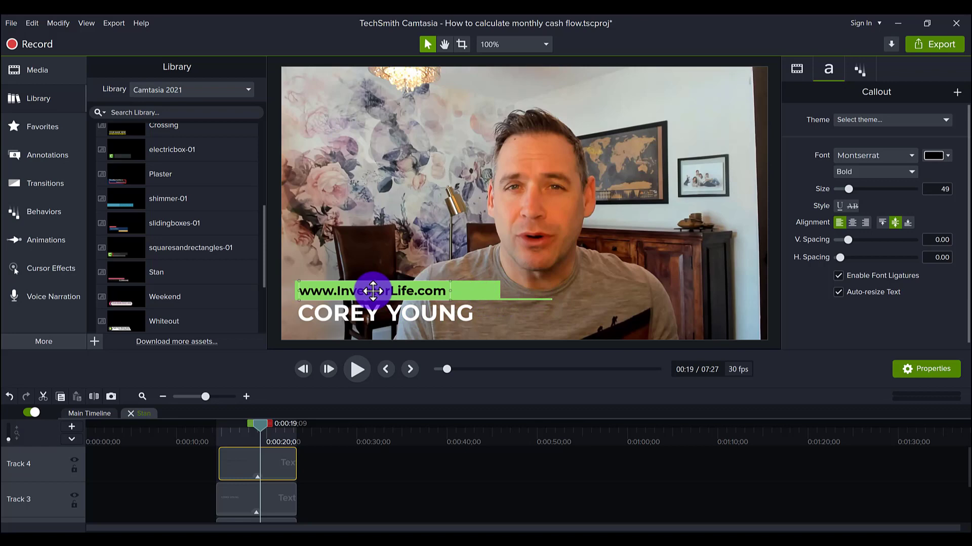
drag(373, 291, 390, 290)
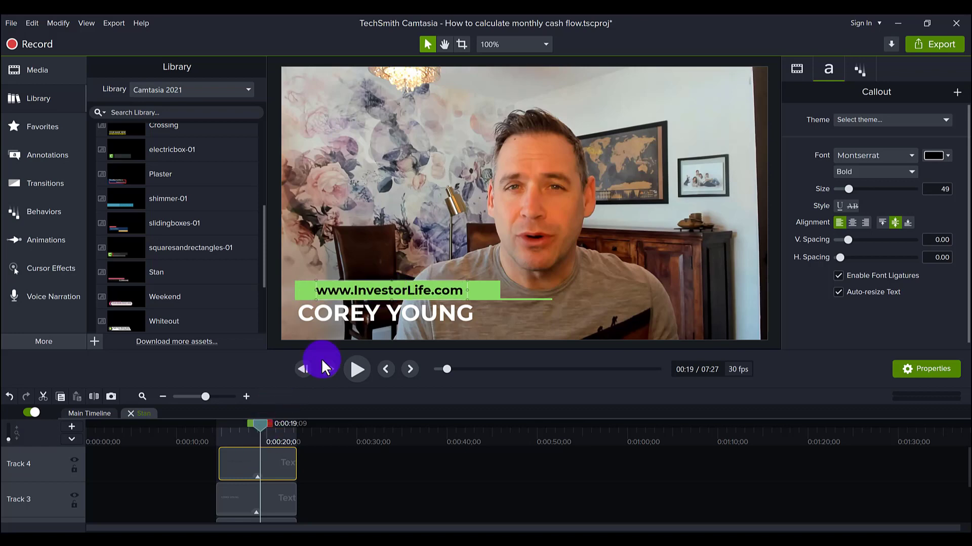
click(366, 315)
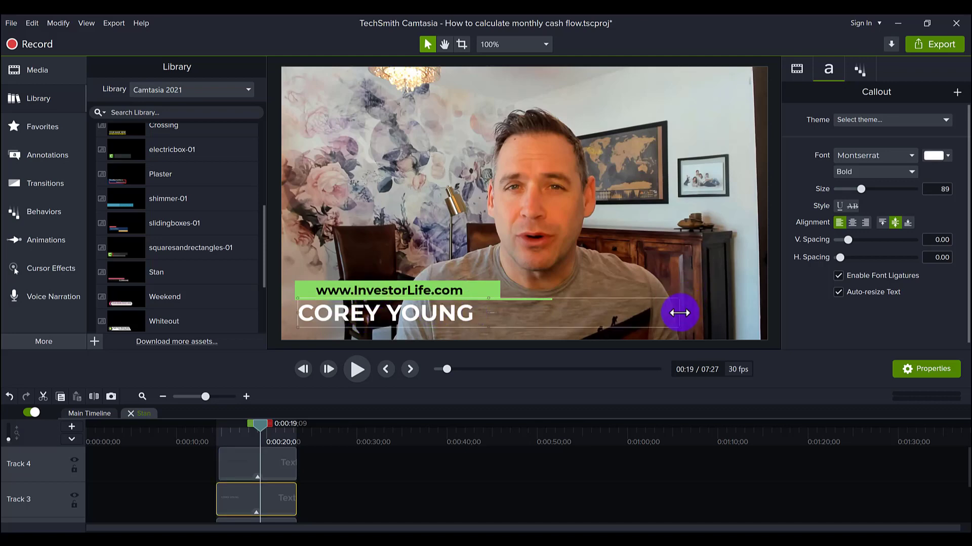
drag(679, 312, 480, 318)
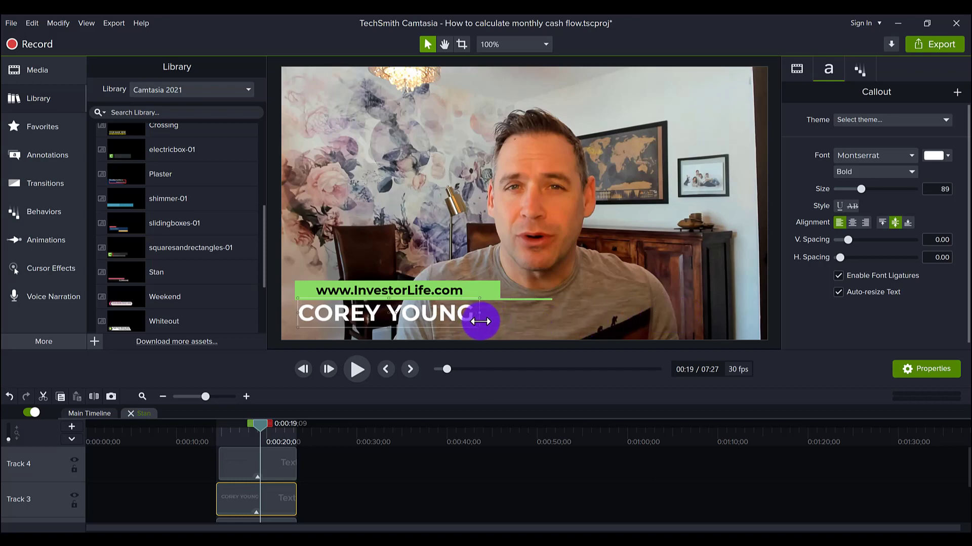
drag(379, 316, 391, 313)
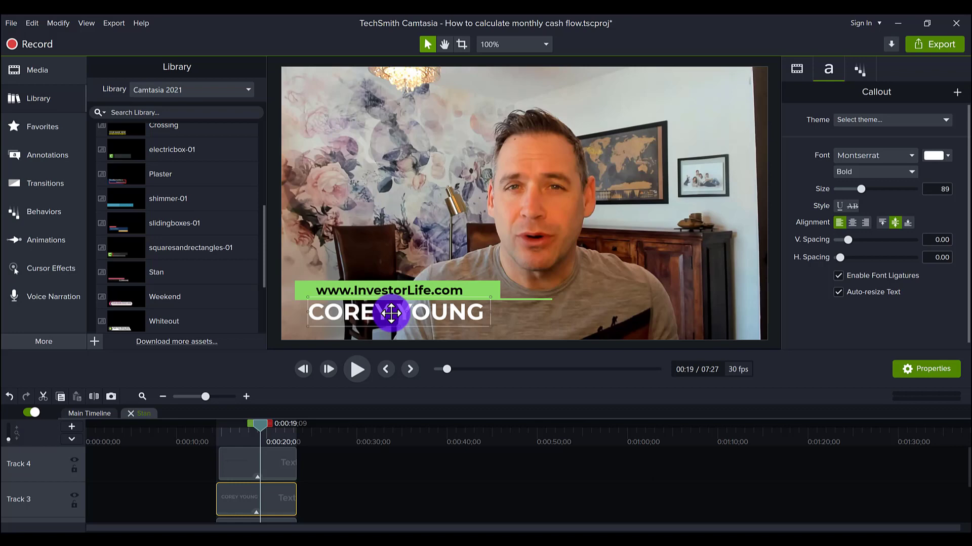
click(393, 290)
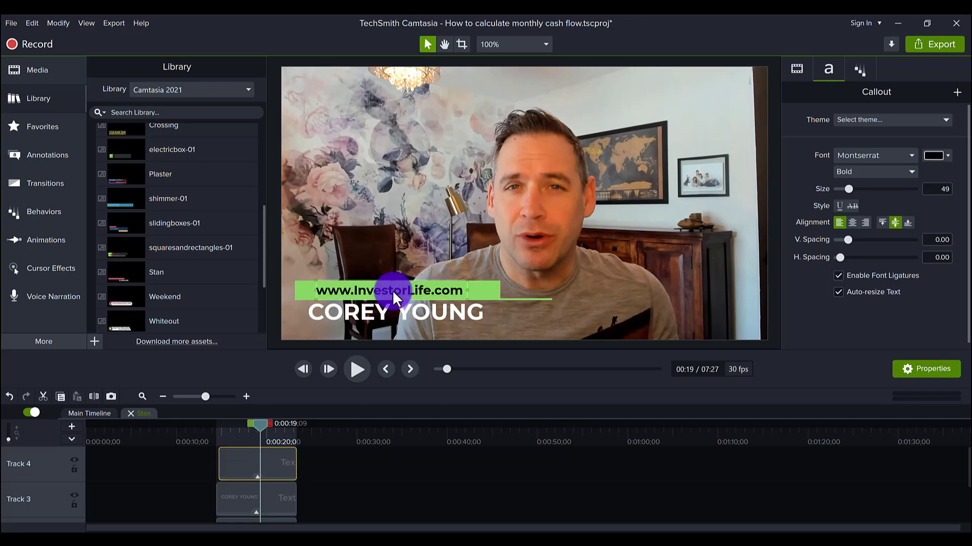
drag(394, 290, 398, 290)
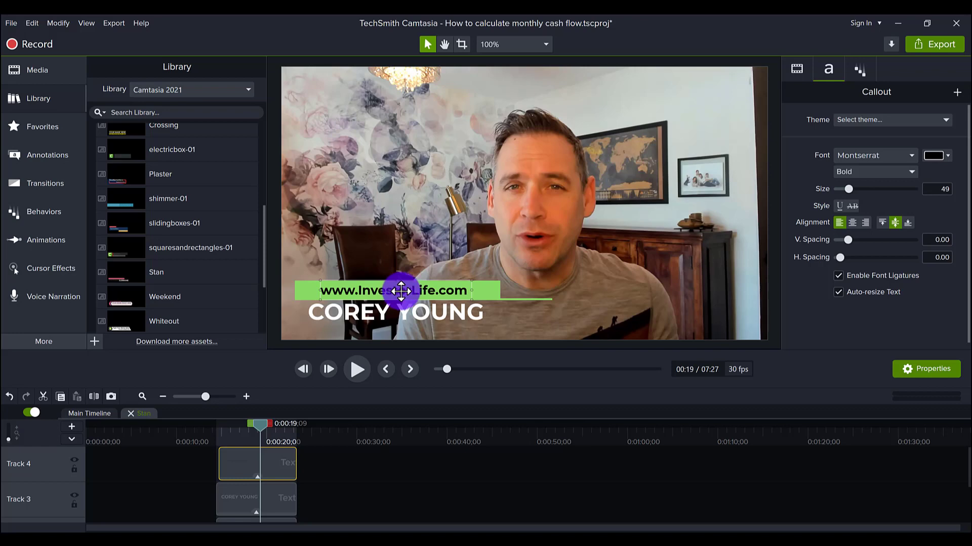
- Delete the thin green line under the website bar, then check both text callouts
click(526, 298)
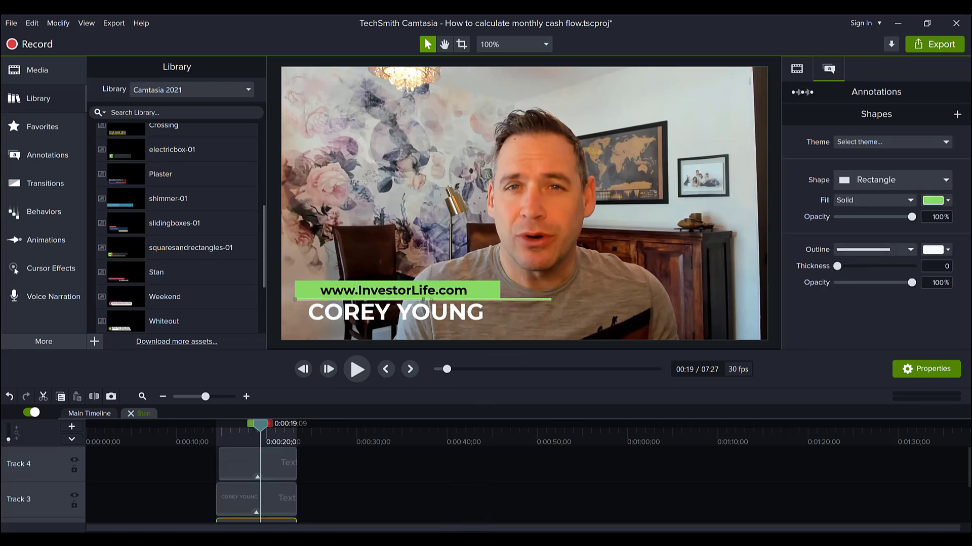
mouse_move(511, 539)
key(Delete)
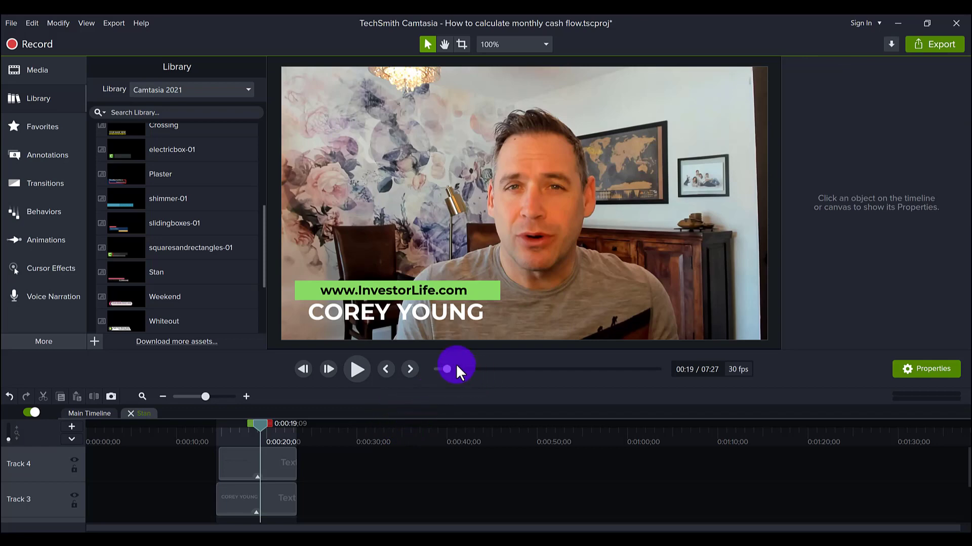
click(365, 312)
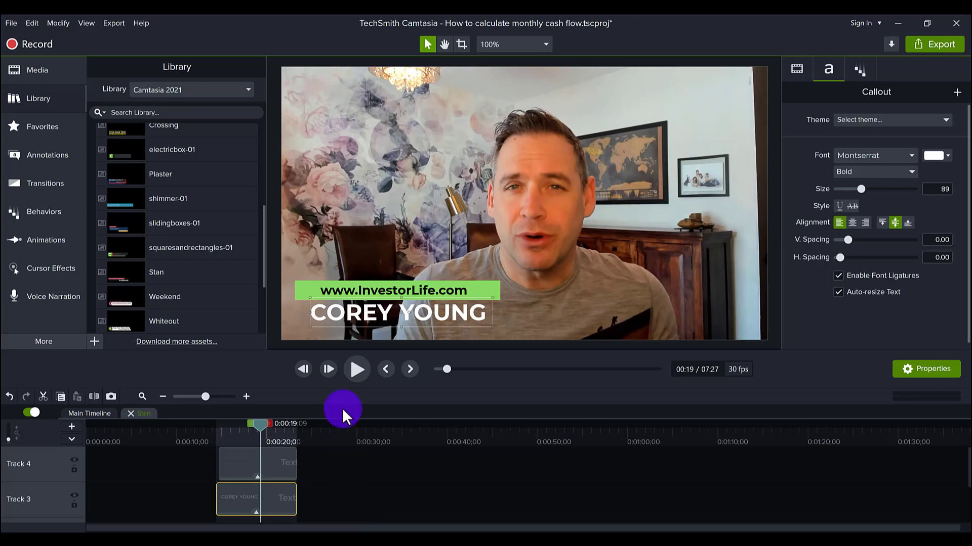
click(398, 297)
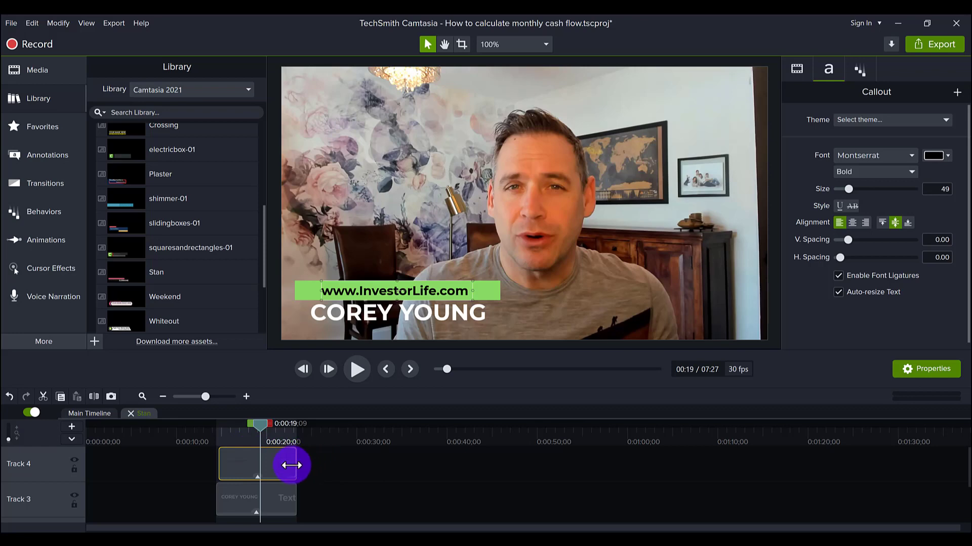
click(35, 133)
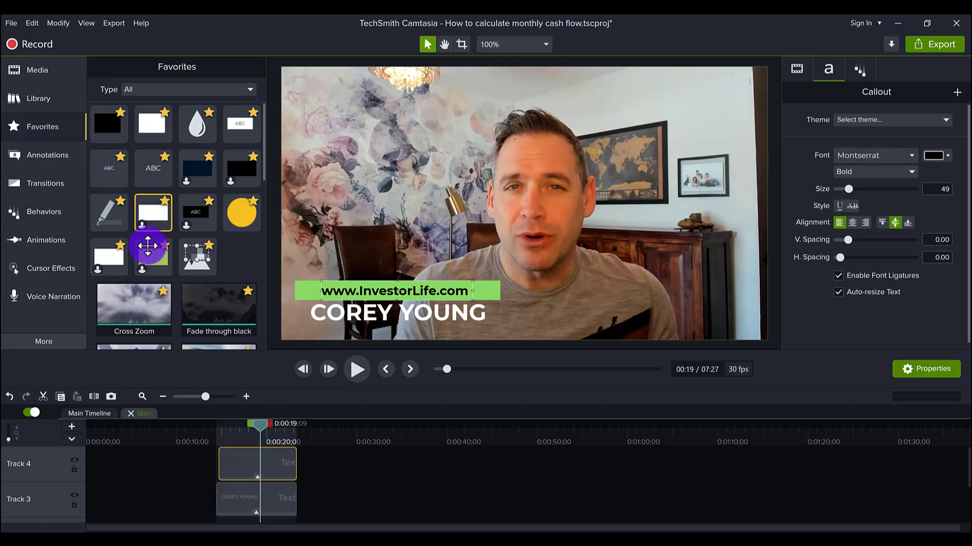
scroll(202, 272, down, 3)
scroll(202, 271, down, 3)
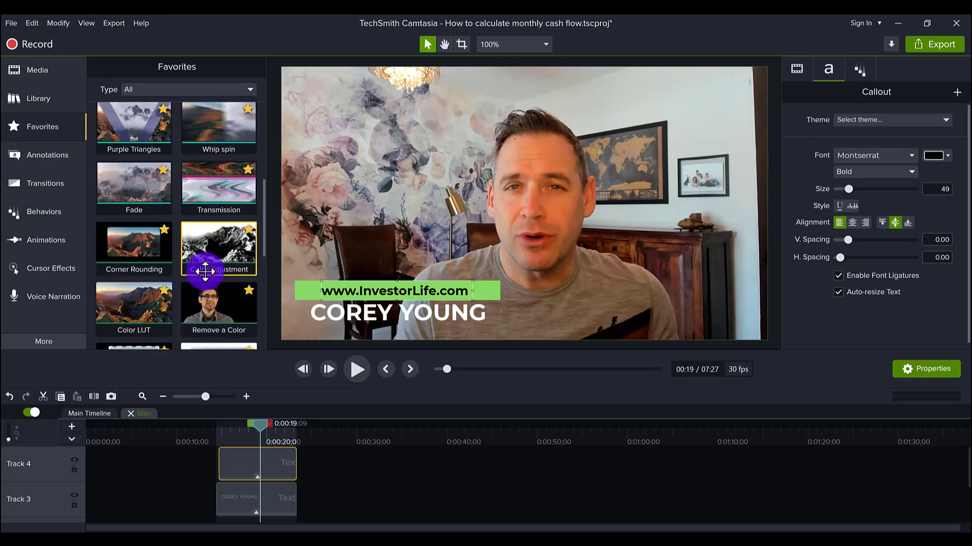
scroll(202, 275, down, 1)
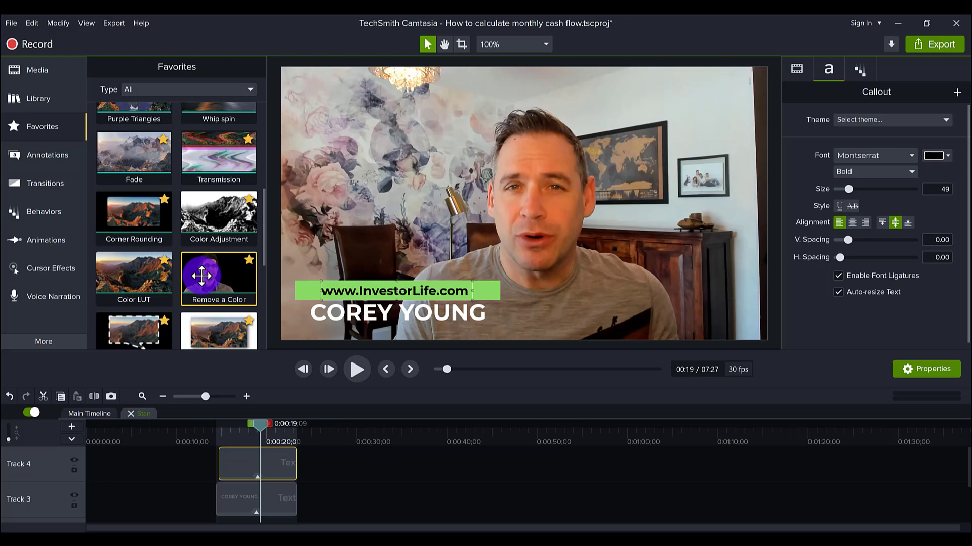
scroll(202, 276, down, 1)
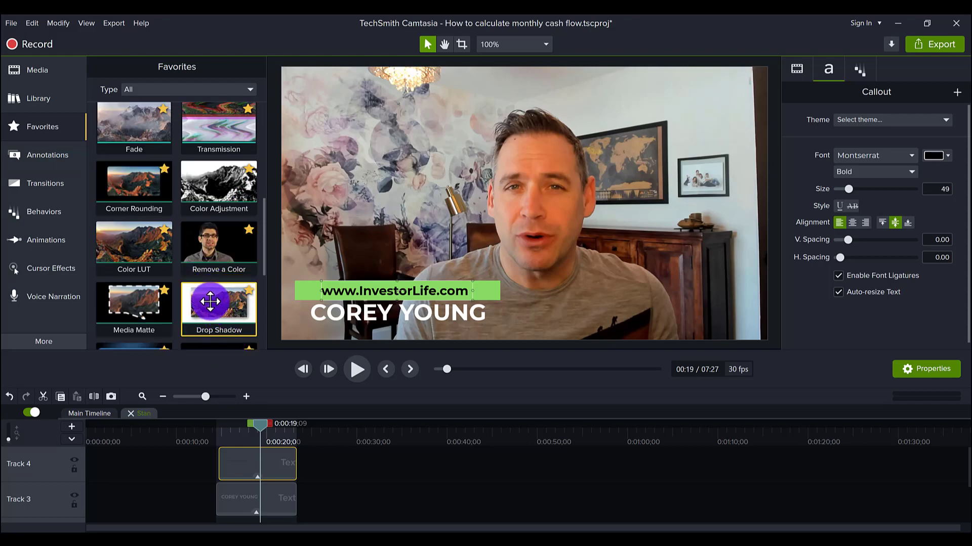
drag(210, 302, 246, 459)
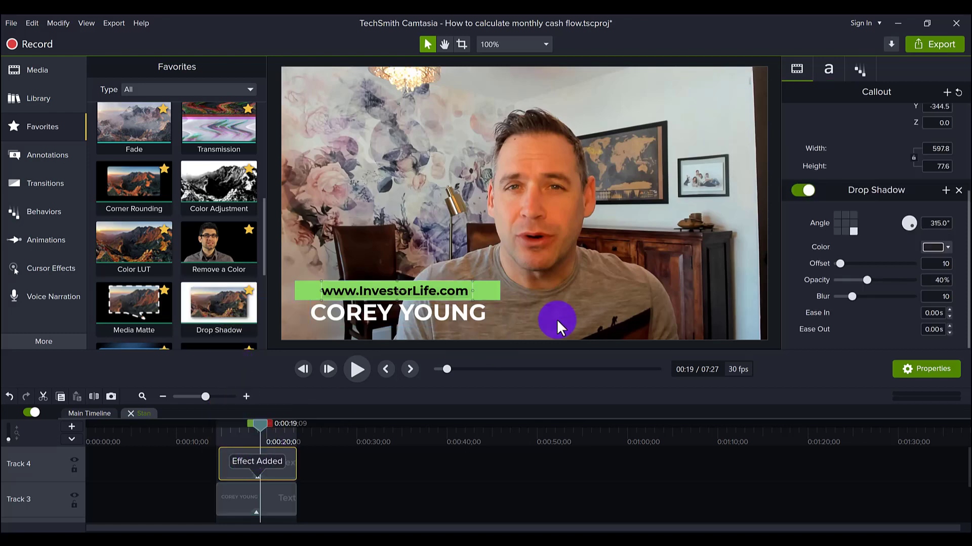
click(804, 192)
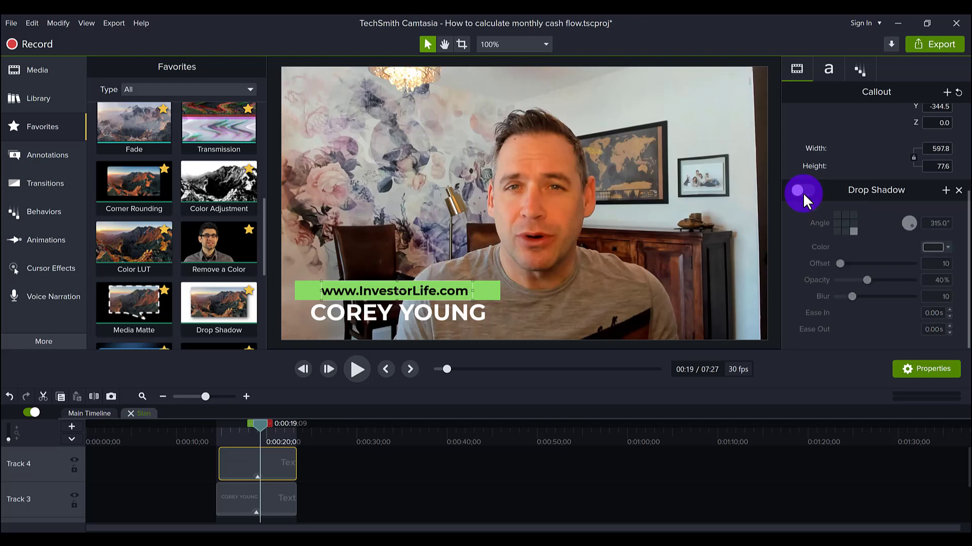
click(802, 192)
click(802, 192)
click(803, 193)
click(803, 191)
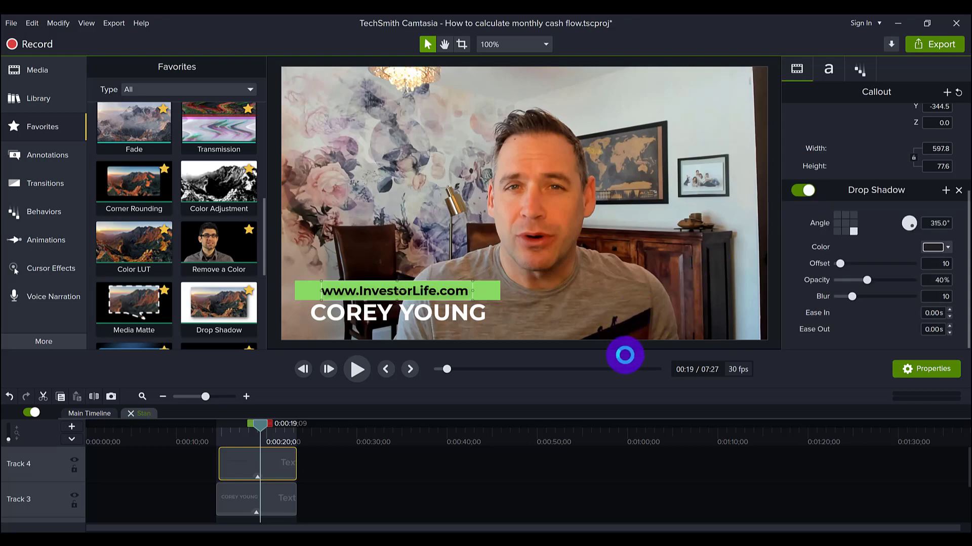
scroll(218, 275, down, 3)
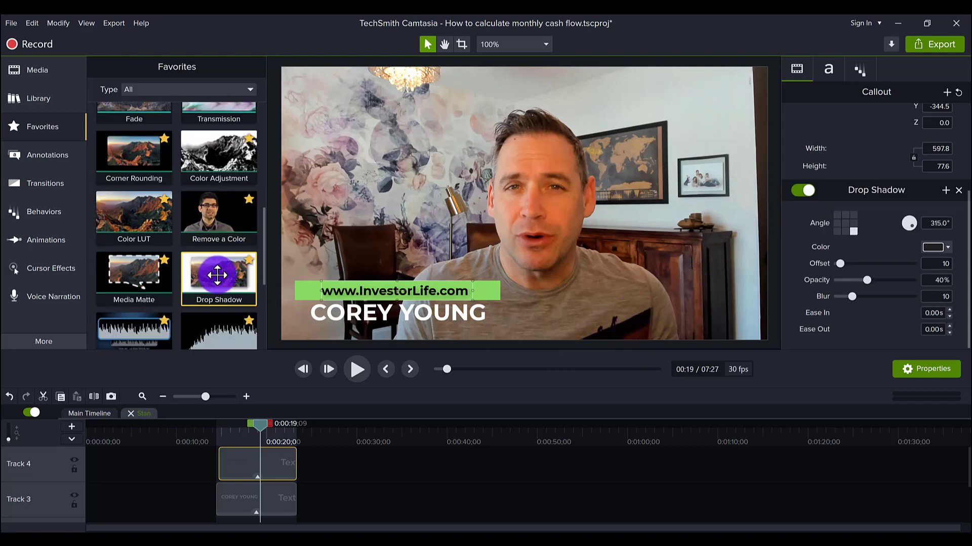
drag(213, 289, 267, 521)
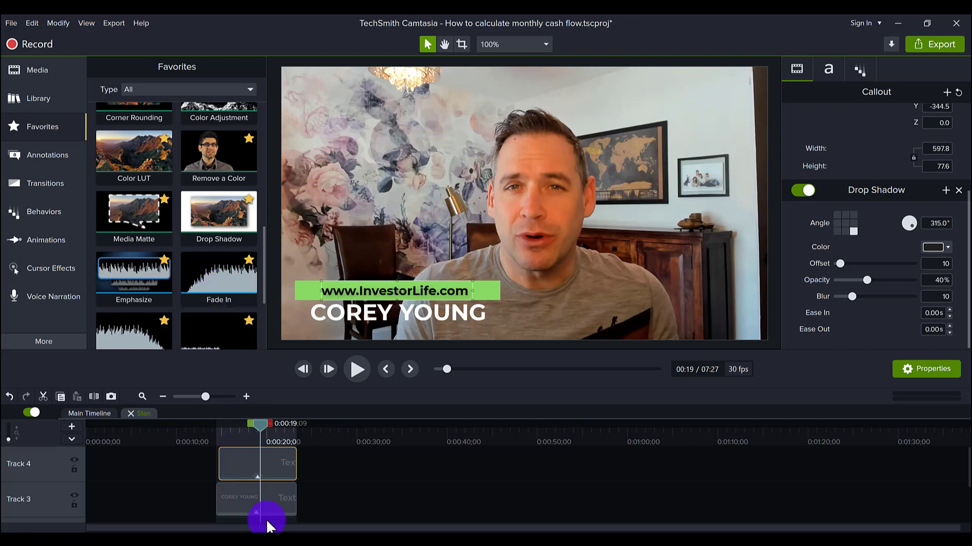
click(244, 494)
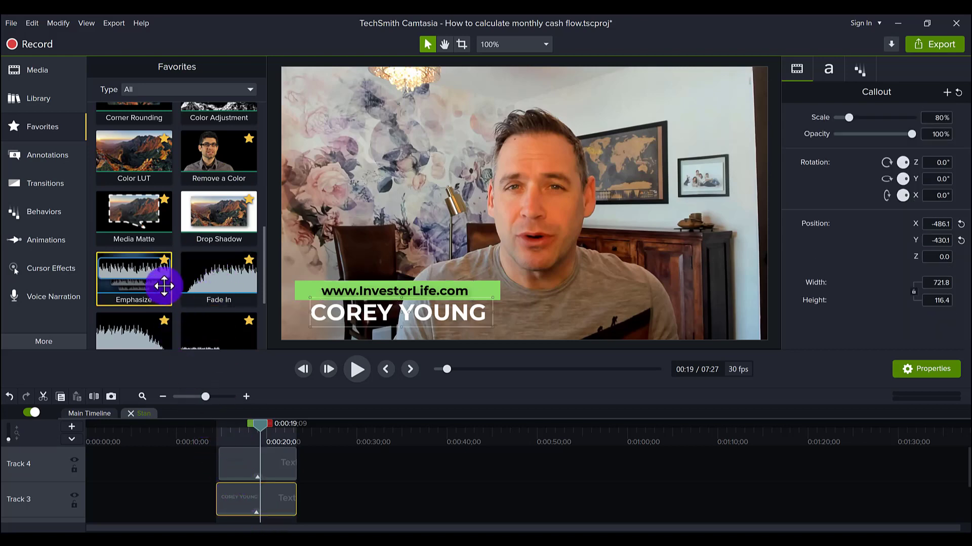
drag(210, 227, 243, 494)
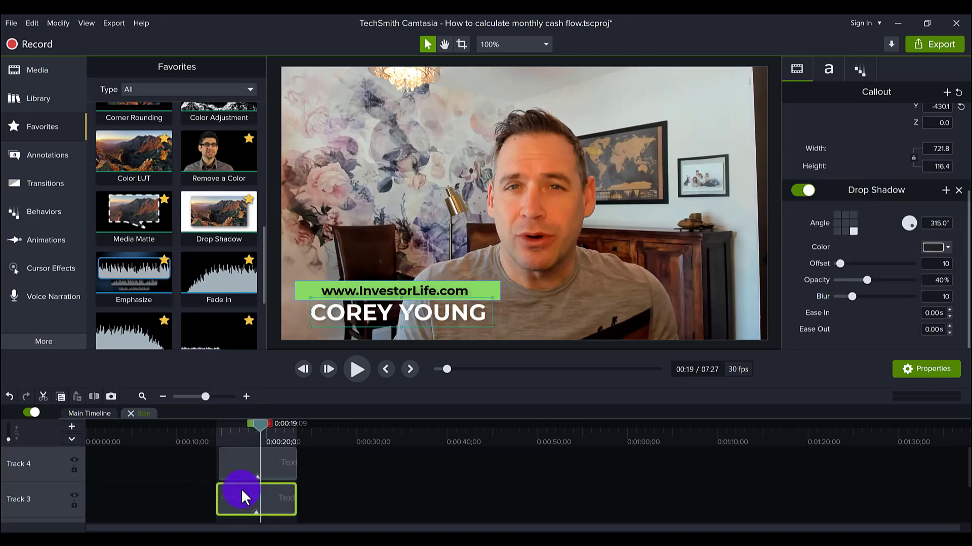
click(805, 192)
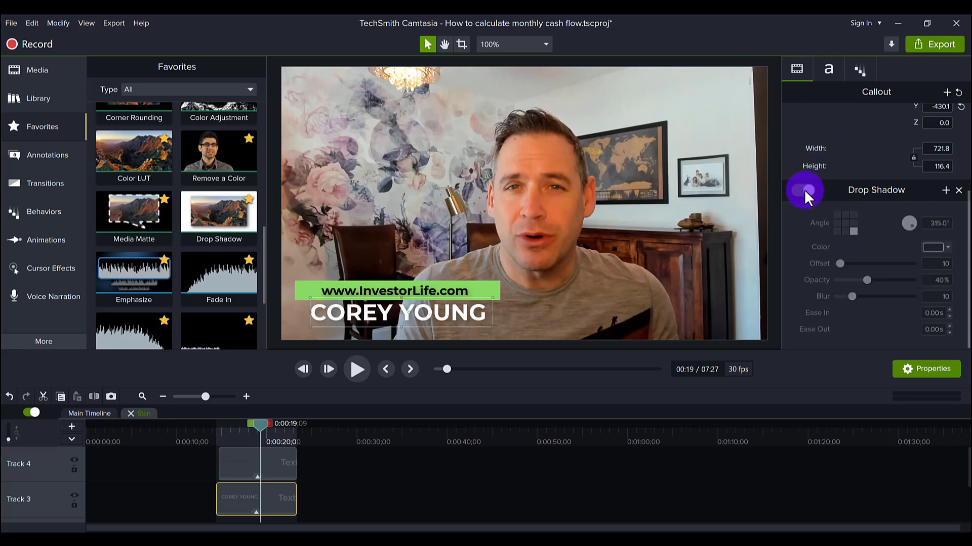
click(804, 191)
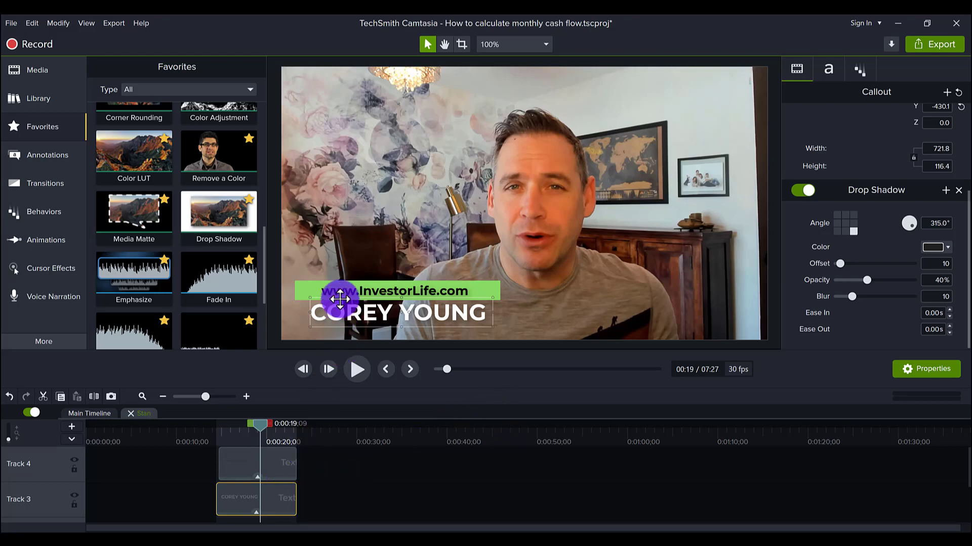
click(103, 413)
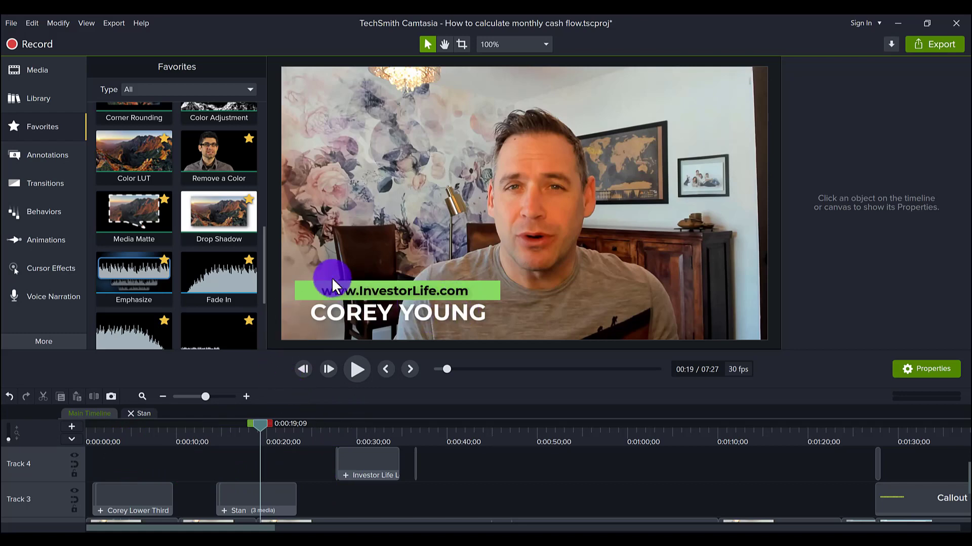
- Scrub the playhead back to 0:00:16;22 to preview the finished lower third
drag(260, 426, 237, 425)
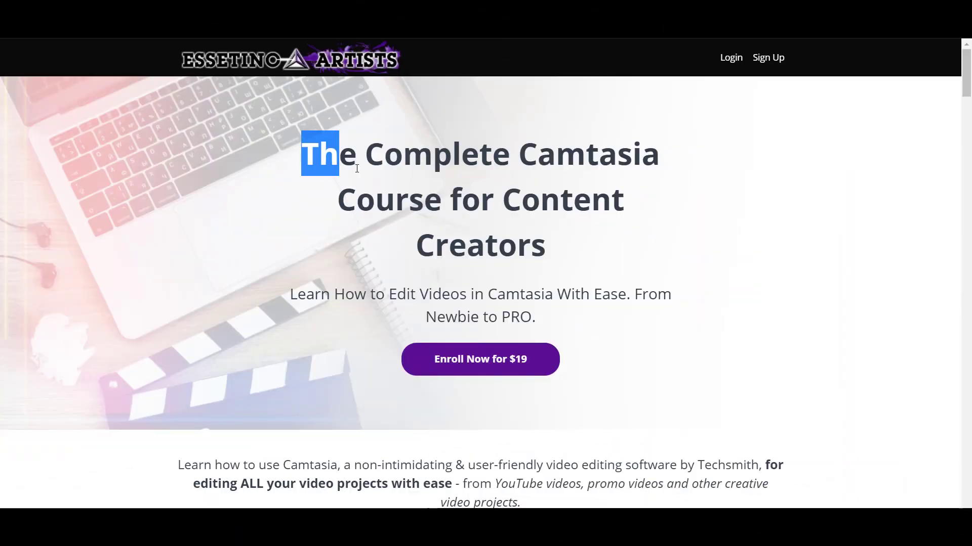
drag(340, 154, 546, 243)
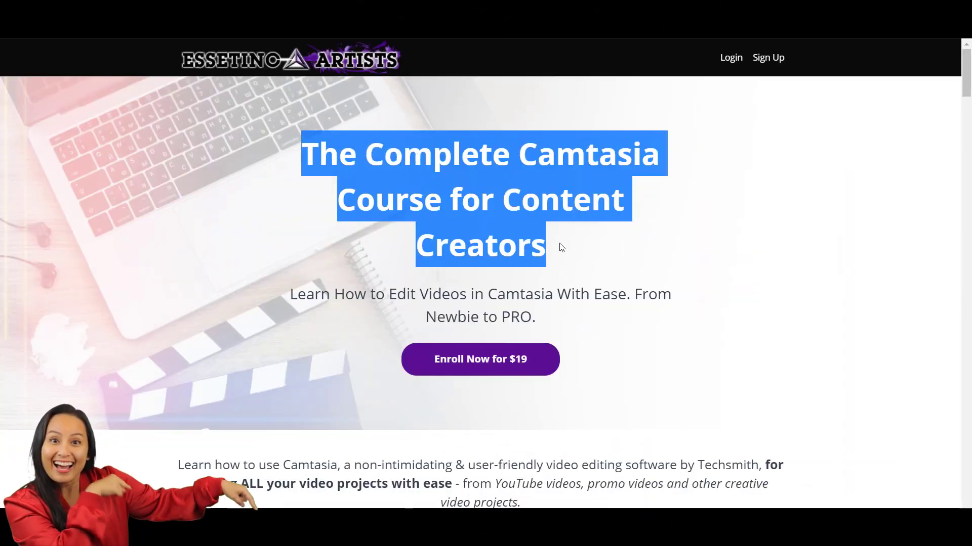
click(593, 340)
scroll(593, 339, down, 3)
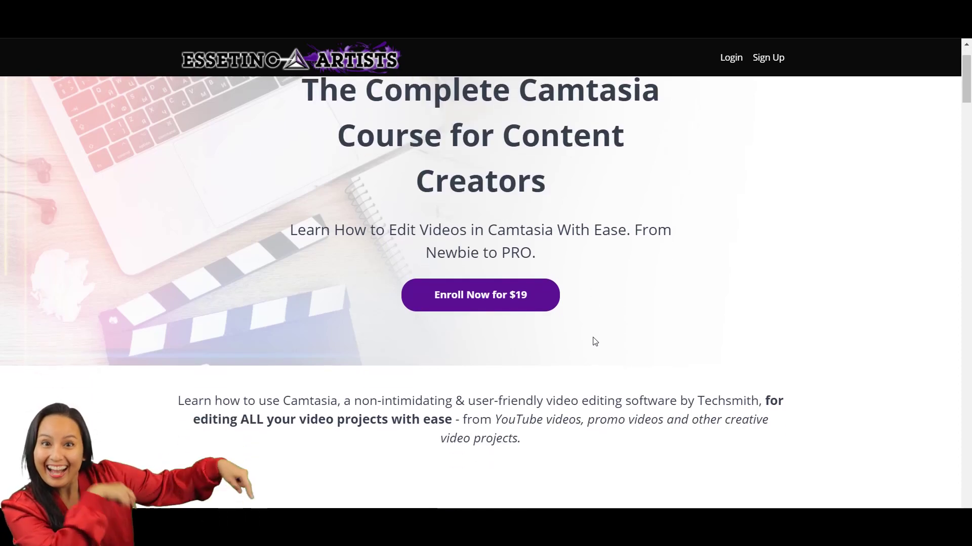
scroll(593, 338, down, 7)
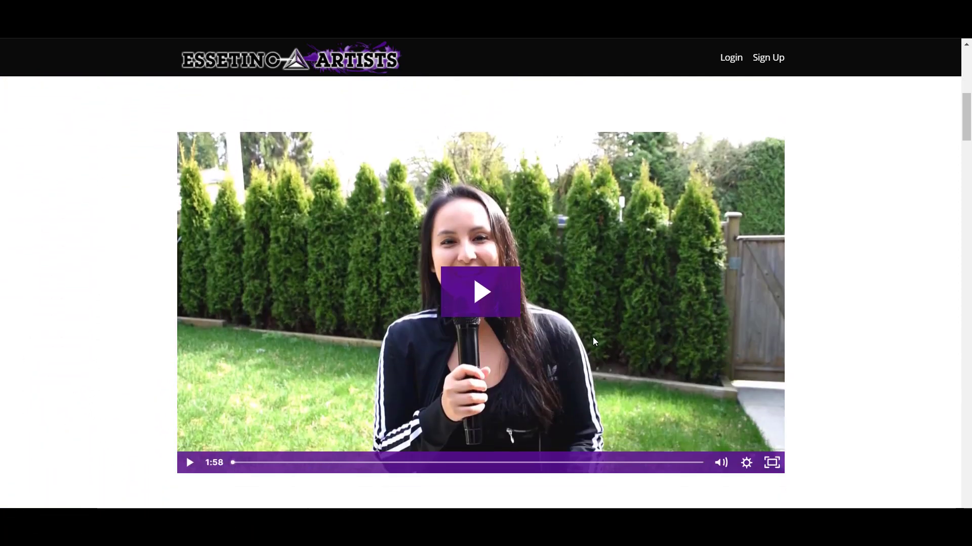
scroll(594, 340, down, 6)
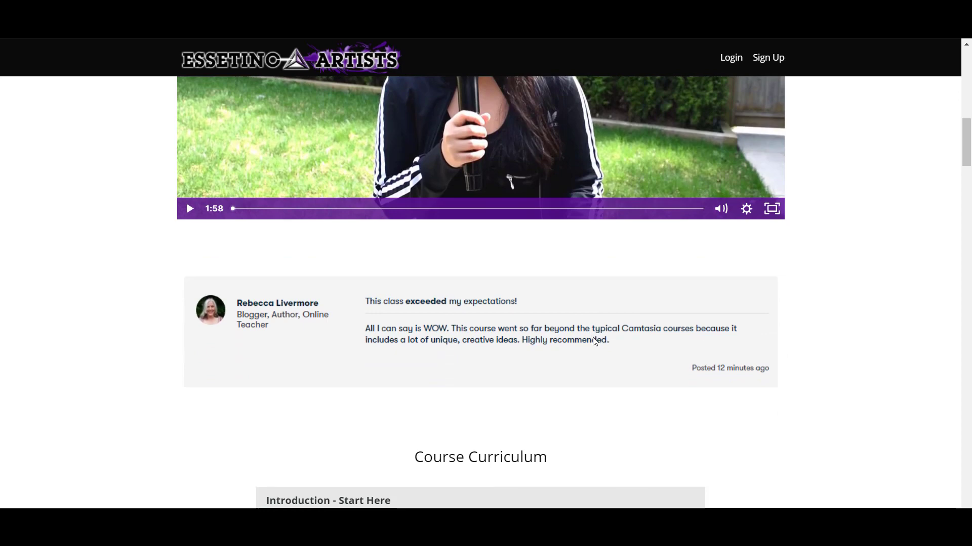
scroll(595, 342, down, 5)
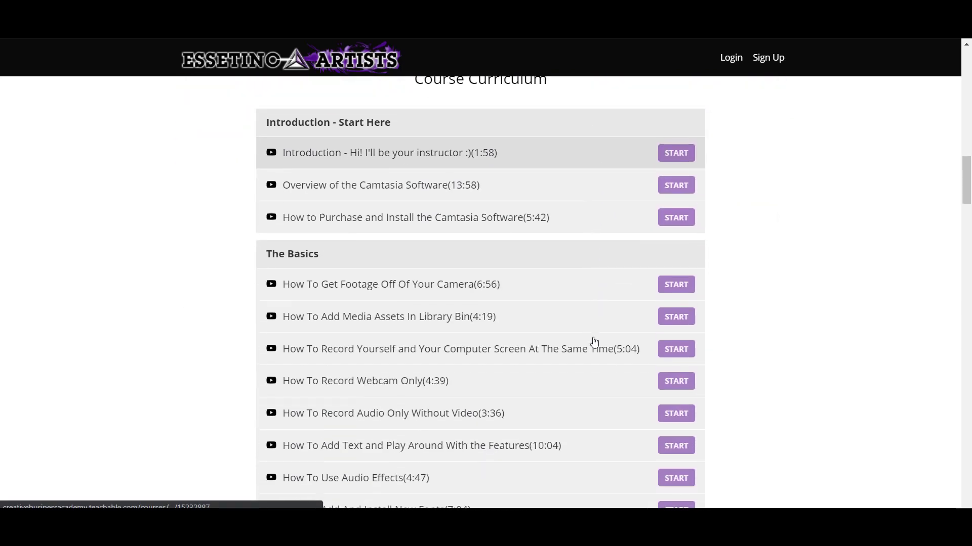